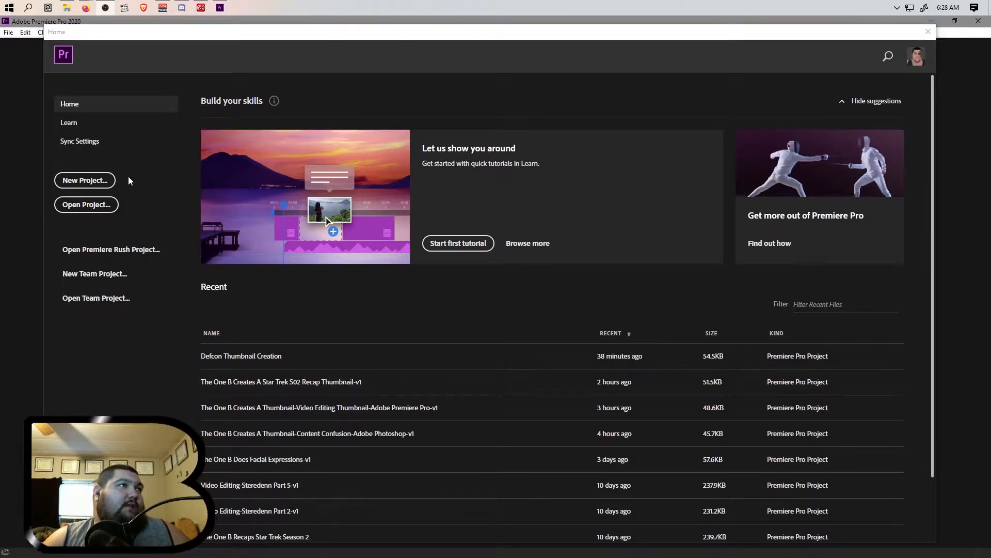
- Start a new project and browse for its location in the Graphic Design folder inside Video Editing
left_click(98, 181)
left_click(653, 154)
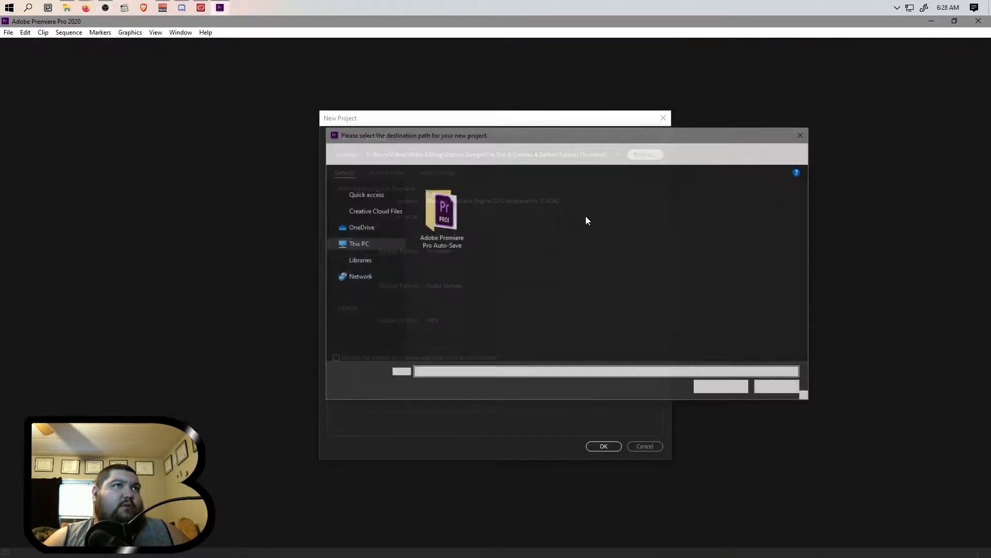
left_click(468, 152)
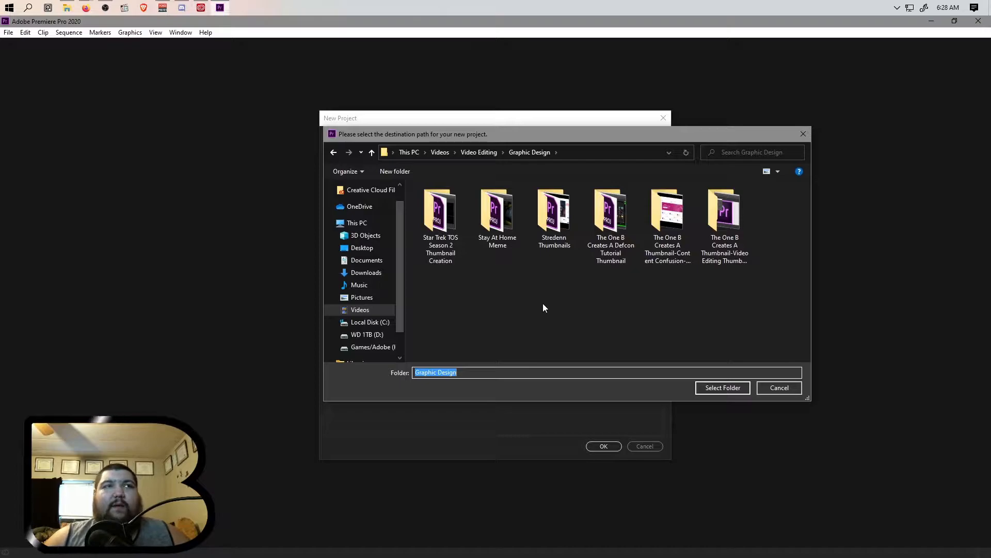
left_click(515, 326)
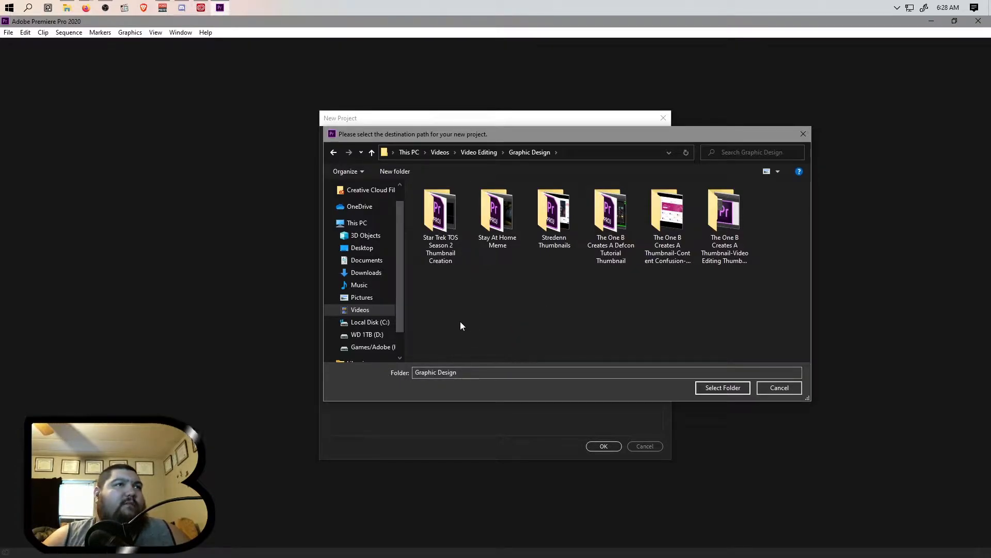
- Create a folder named "The One B Creates A Thumbnail-Stay At Home Meme Creation-Adobe Photoshop" and choose it as the project location
left_click(395, 171)
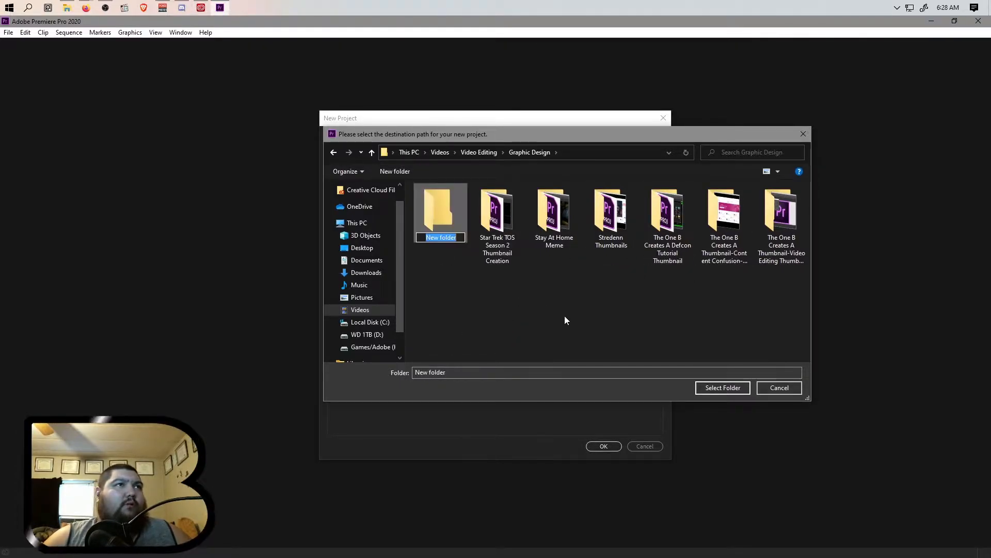
type("T")
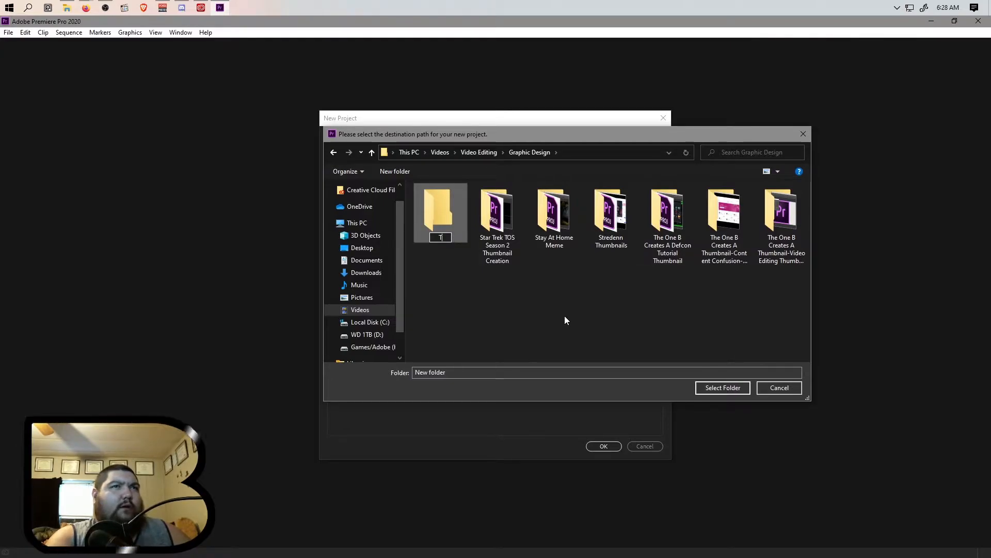
type("he One B Creates")
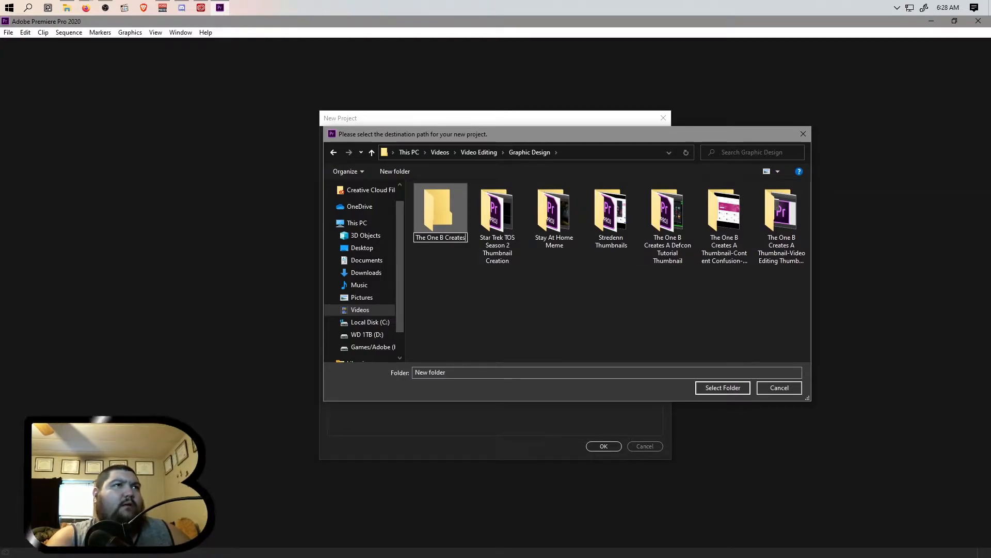
type(" A Mem")
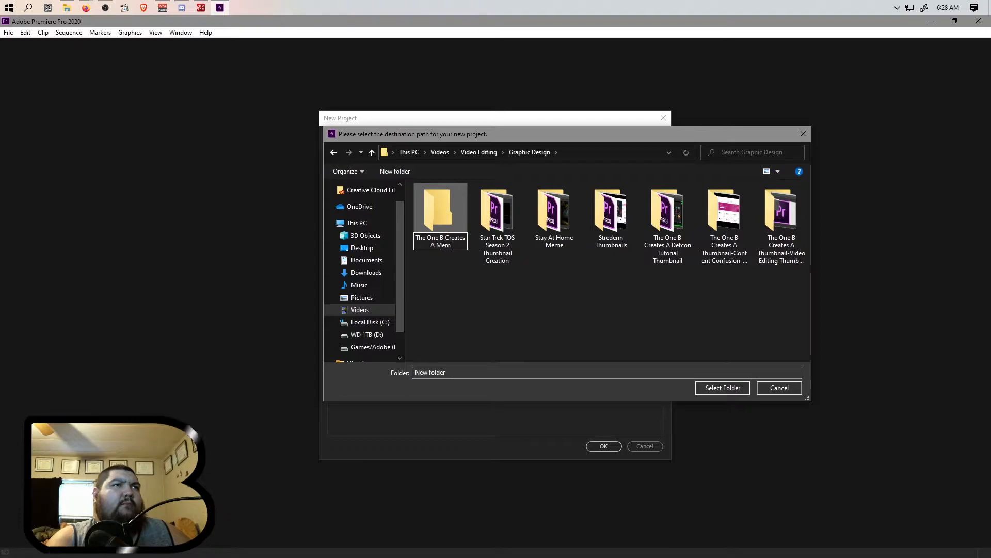
type("e")
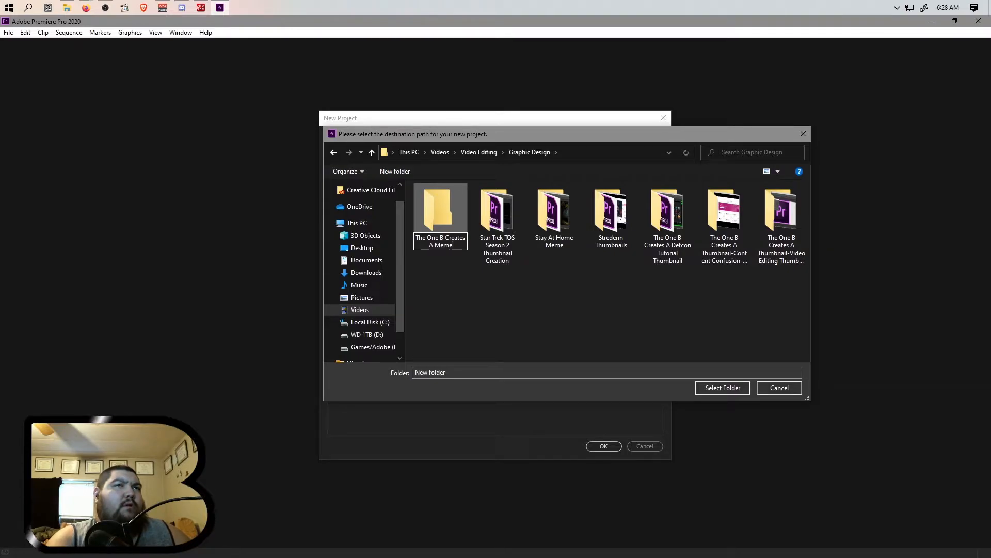
key("BackSpace")
key("BackSpace")
key("BackSpace")
key("BackSpace")
type("Thumbnail-Meme")
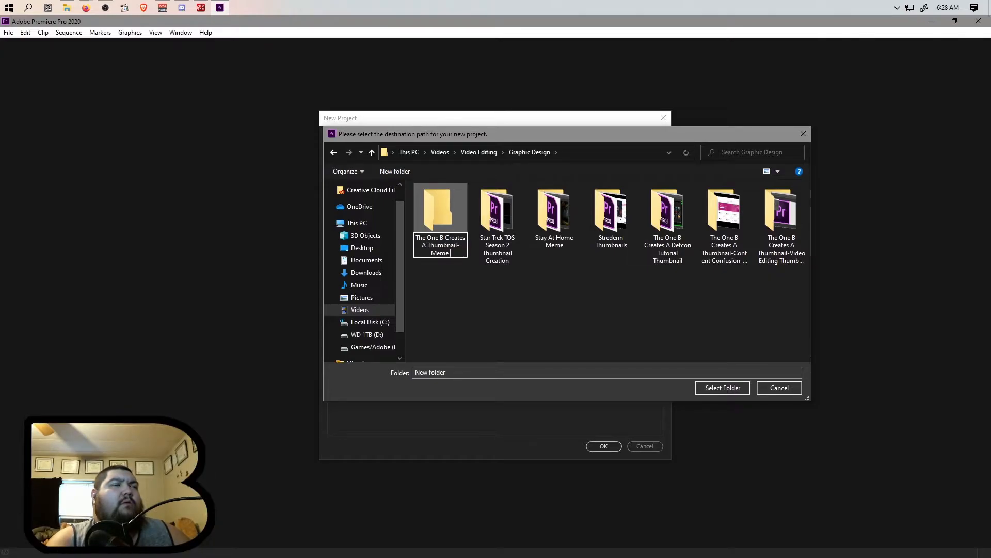
key("Return")
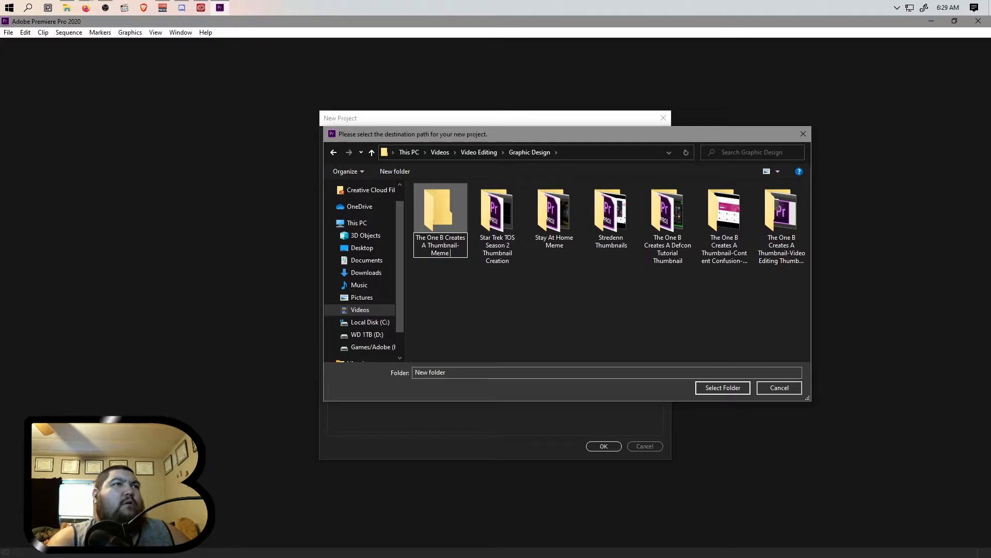
key("BackSpace")
key("BackSpace")
key("BackSpace")
type("Stat")
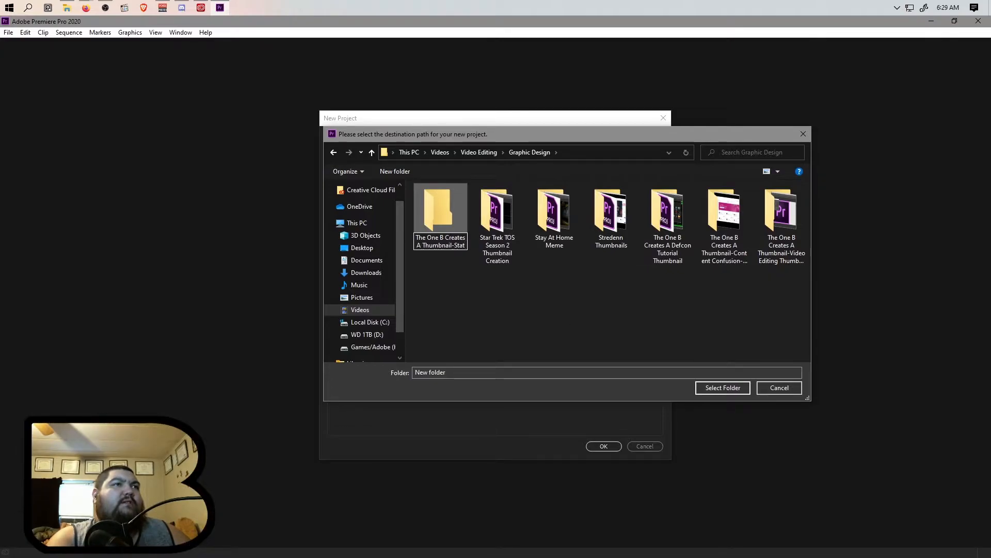
key("BackSpace")
type("y A")
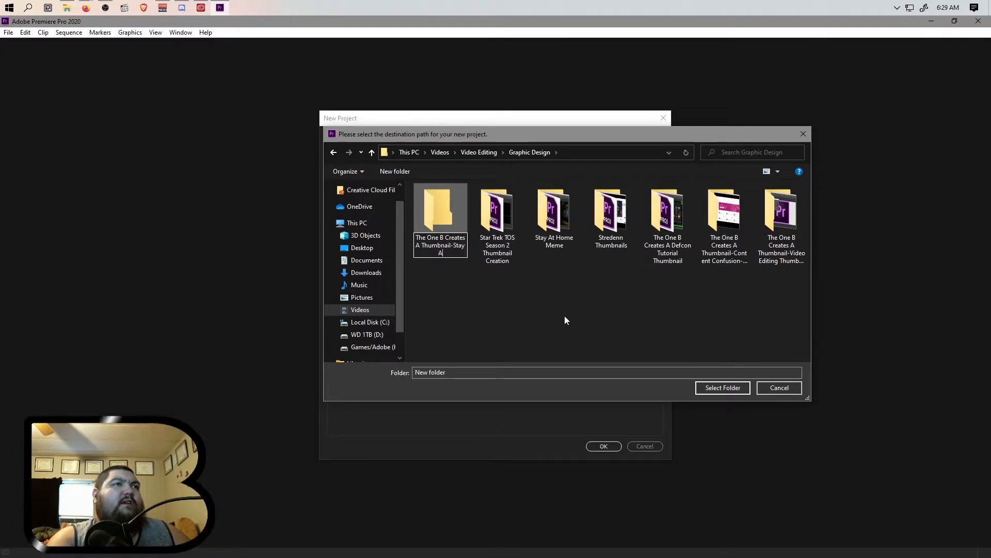
type("t Home Meme")
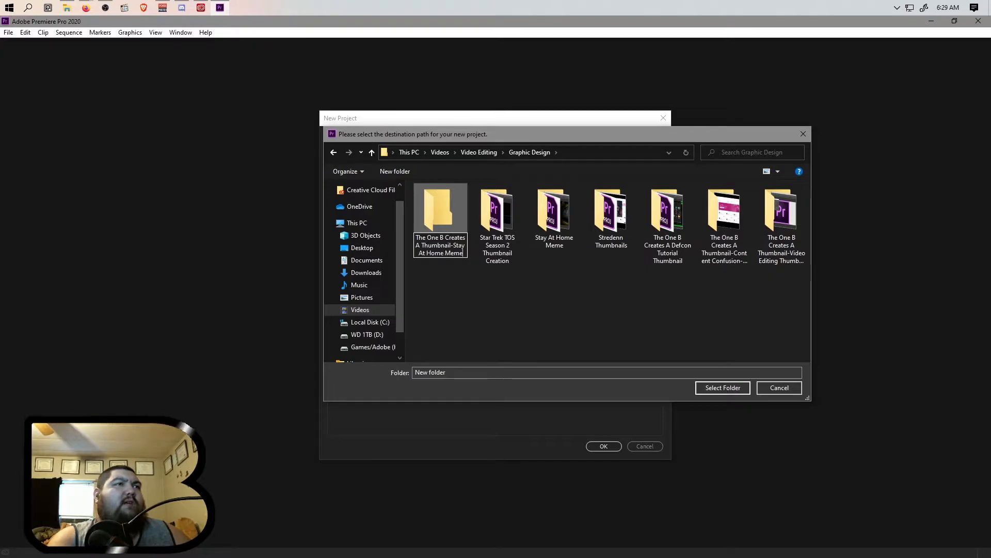
type(" Createio")
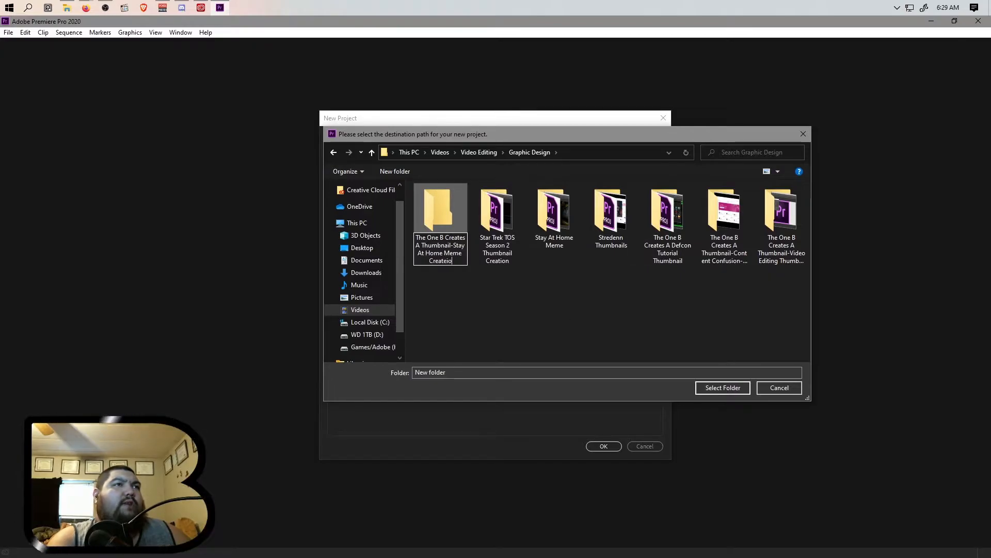
key("BackSpace")
key("BackSpace")
key("BackSpace")
type("ion")
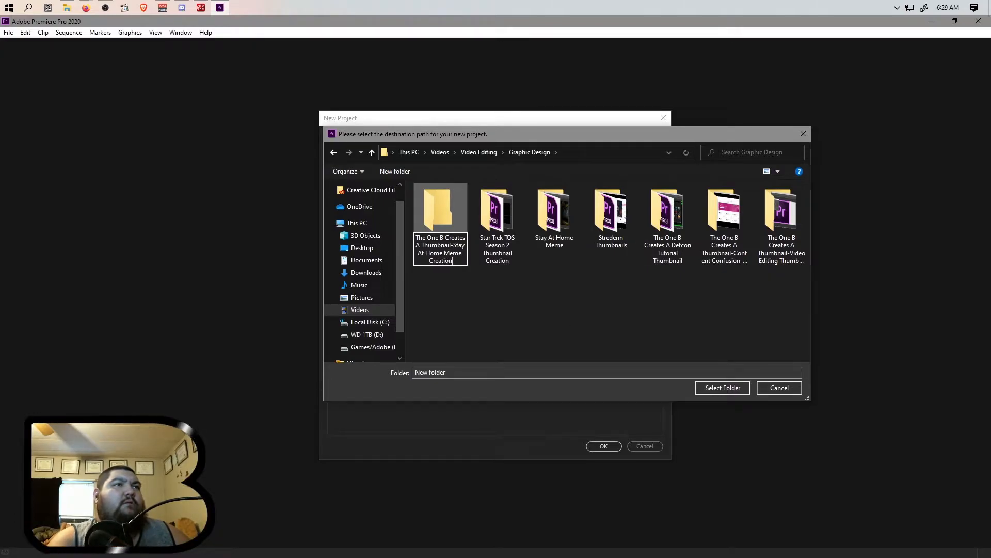
type("-")
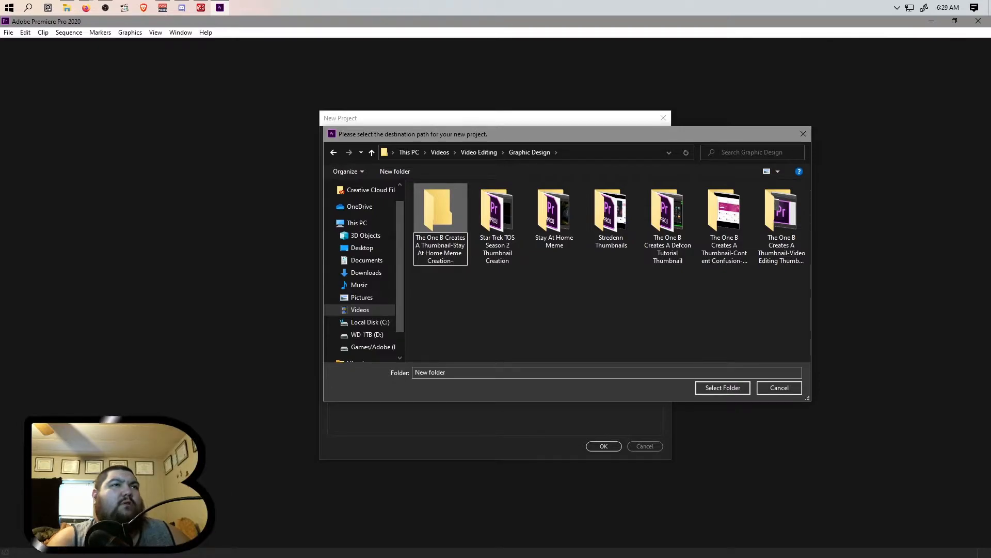
type("Adobe")
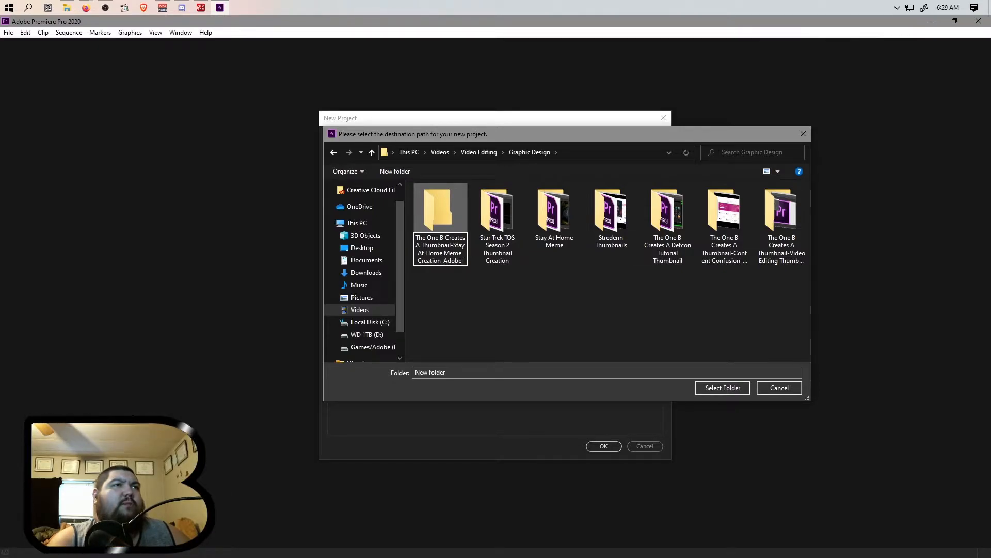
type(" Photoshop")
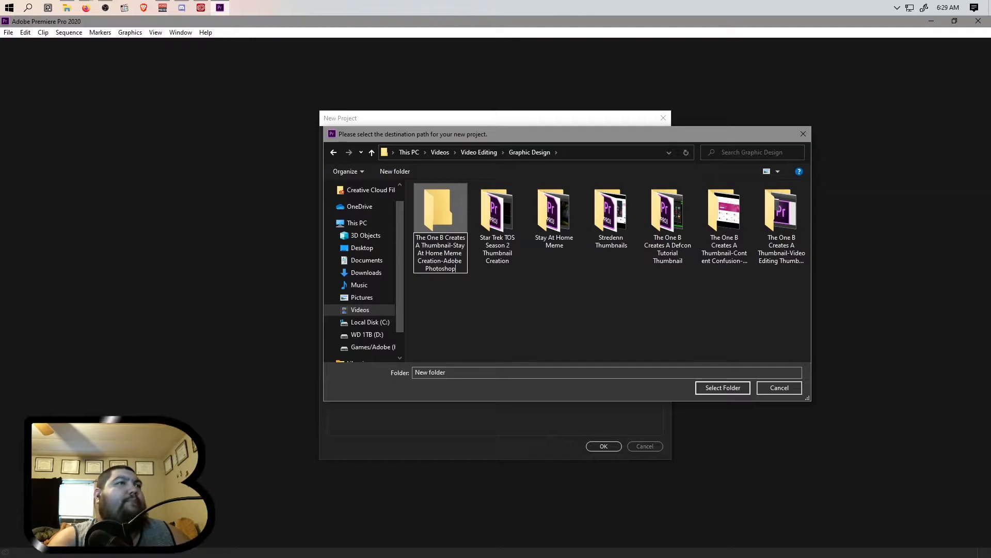
key("Return")
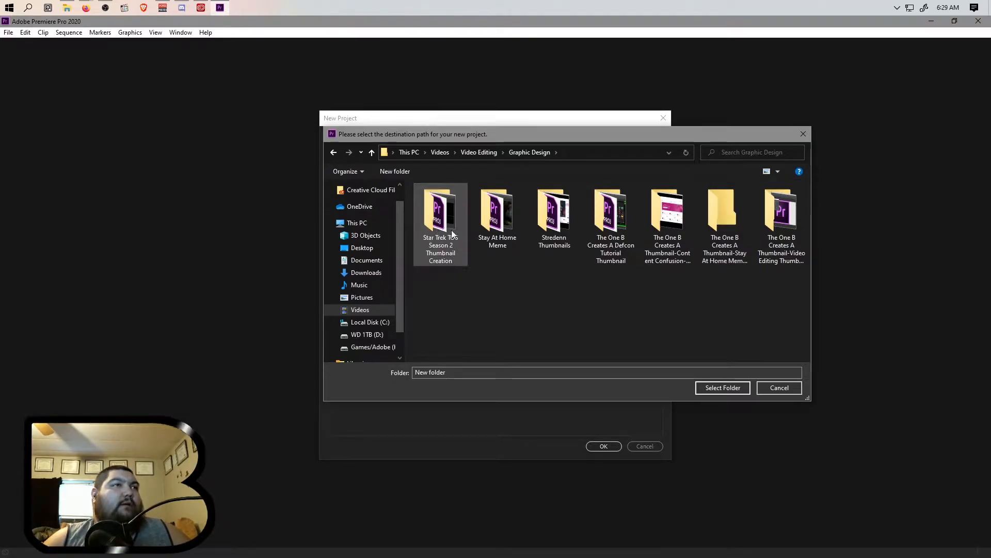
double_click(729, 230)
left_click(723, 387)
- Enter "The One B Creates A Stay At Home MEME Thumbnail" as the project name
left_click(463, 138)
type("The one")
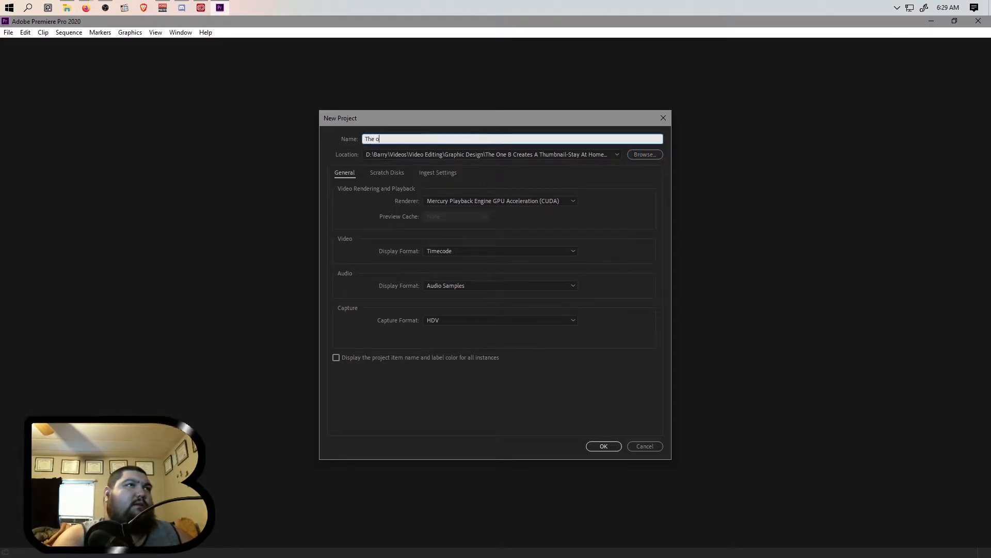
key("BackSpace")
type("One")
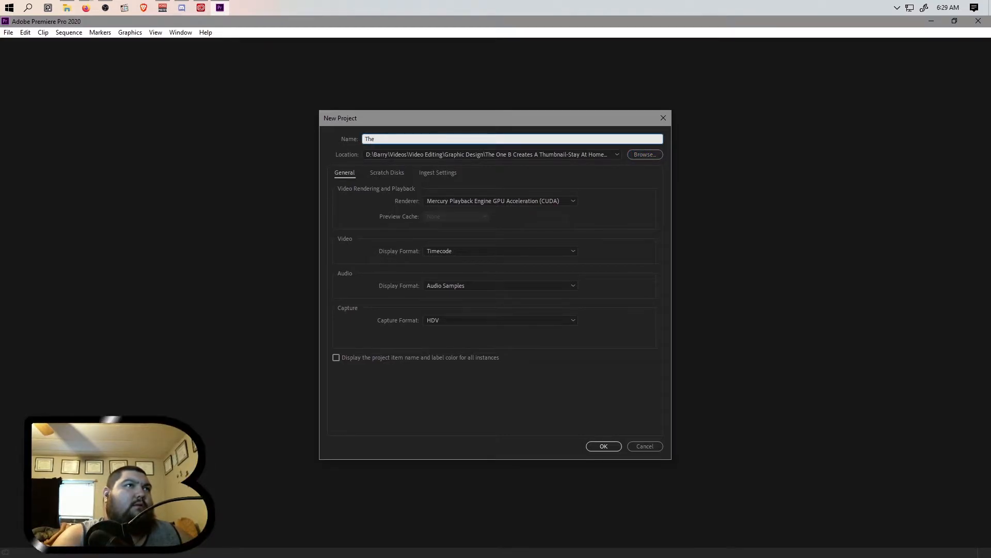
key("BackSpace")
key("BackSpace")
key("BackSpace")
key("BackSpace")
key("BackSpace")
key("BackSpace")
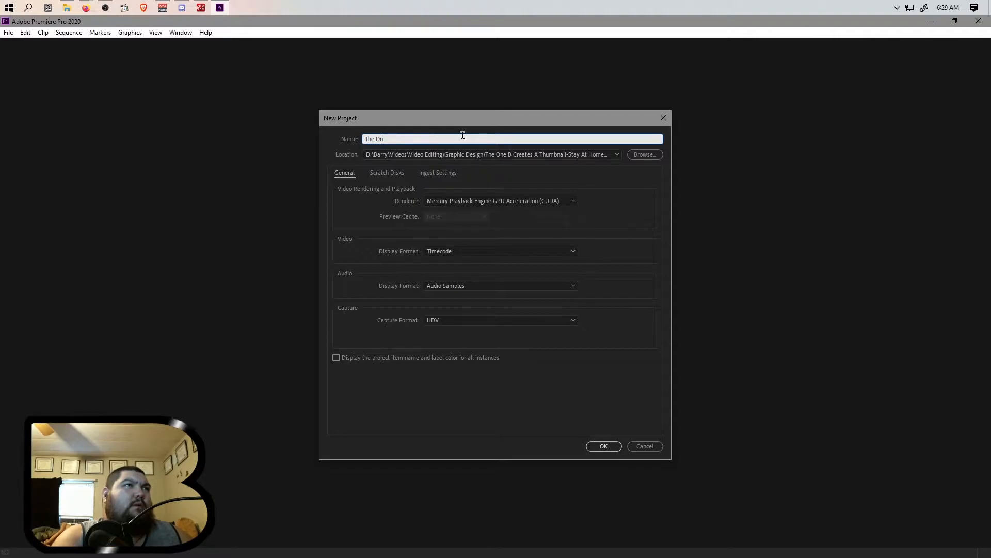
type("he One ")
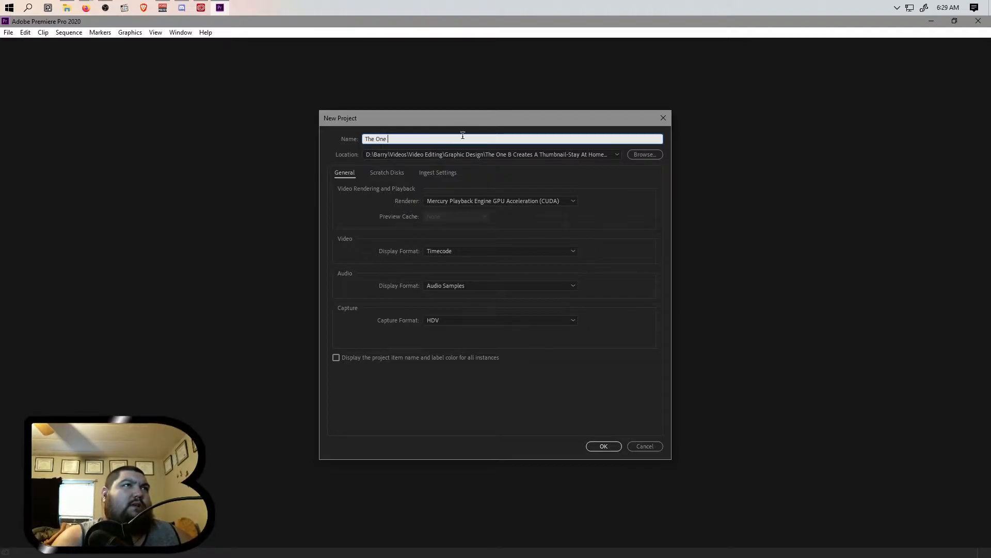
type("B Cre")
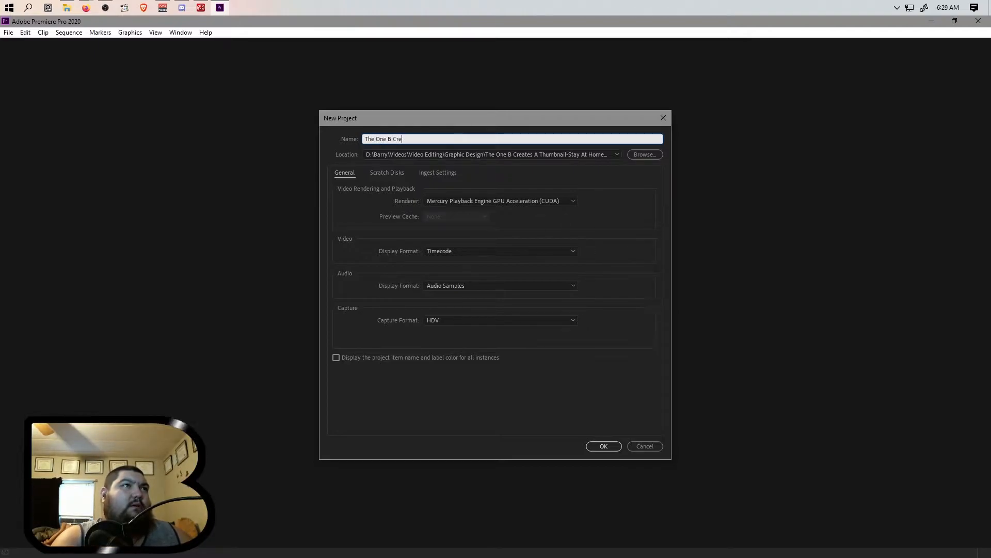
type("ates A Sta")
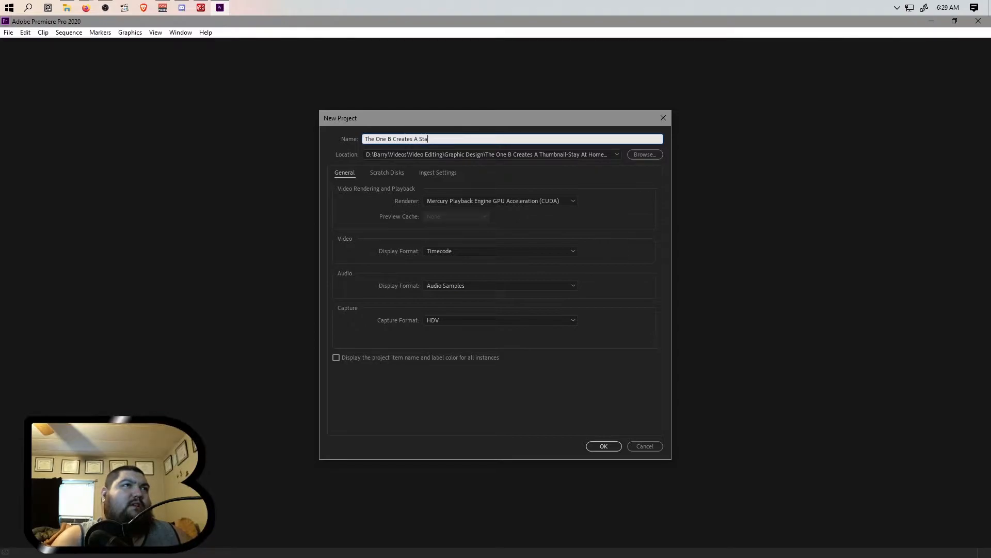
type("y At home")
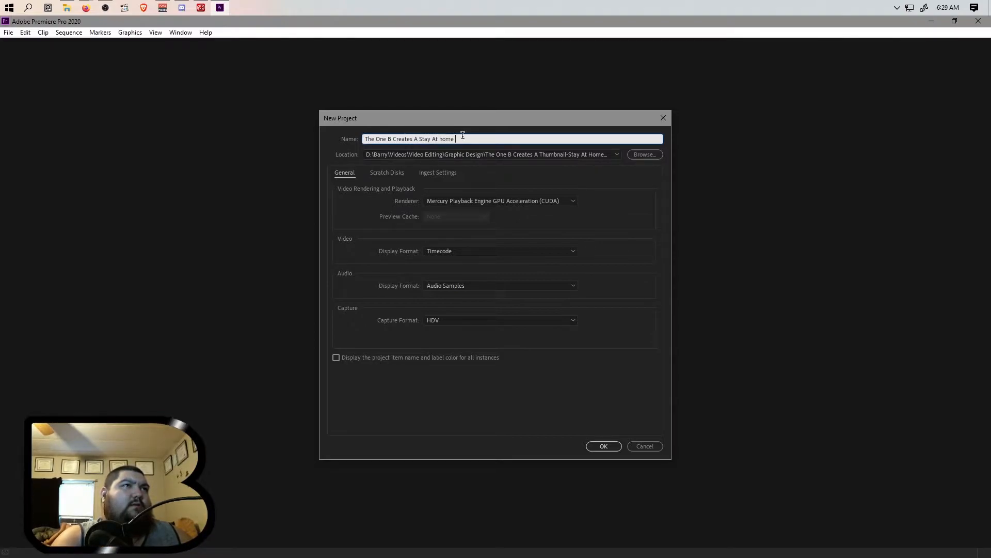
type("ome MEm")
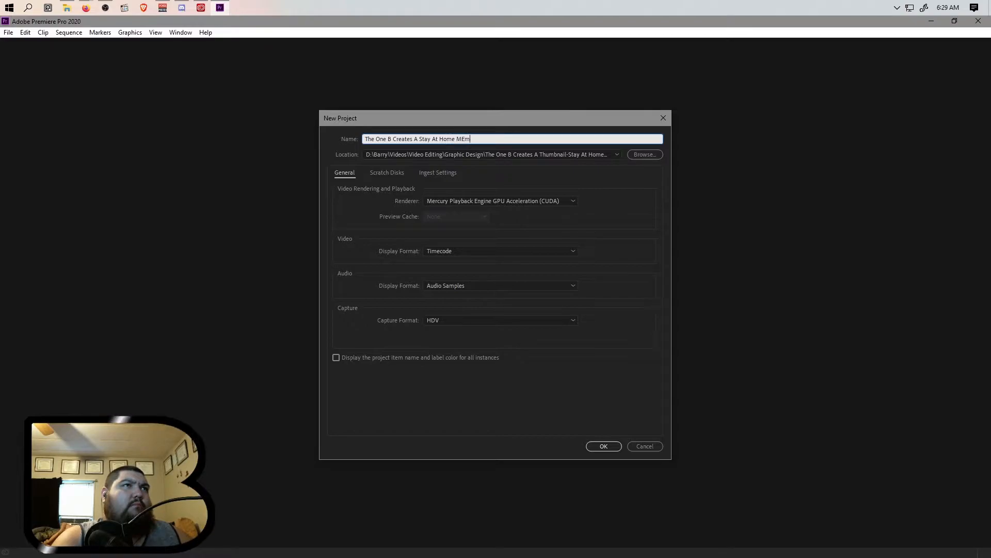
type("eME Thumbnail")
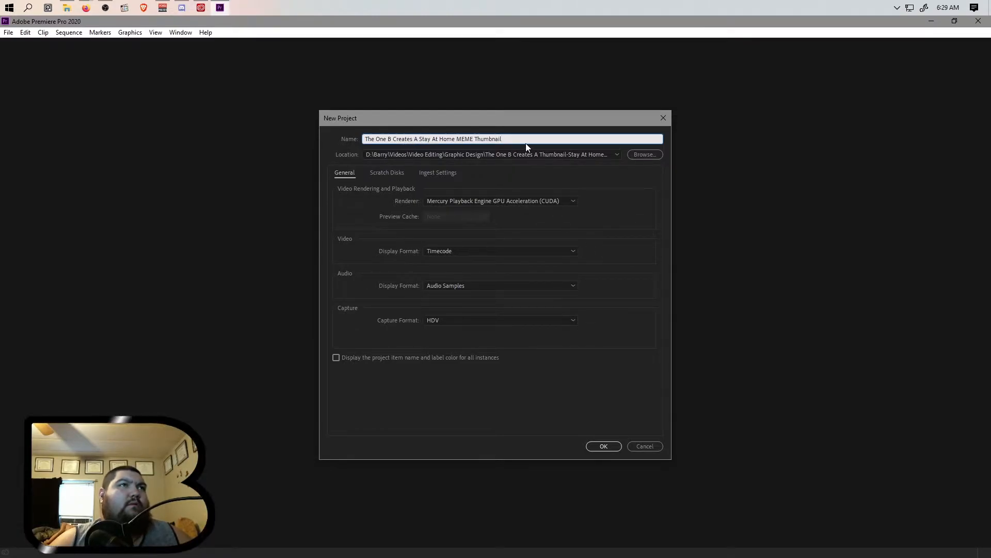
- Change the project name to "The One B Creates A Thumbnail-Stay At Home Meme Creation-v1" and create the project
left_click(414, 138)
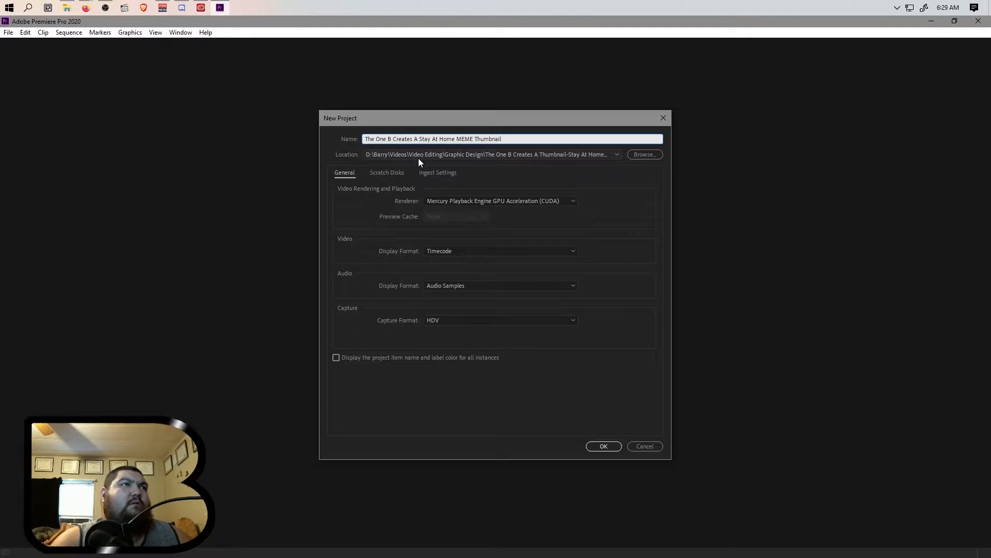
left_click(524, 140)
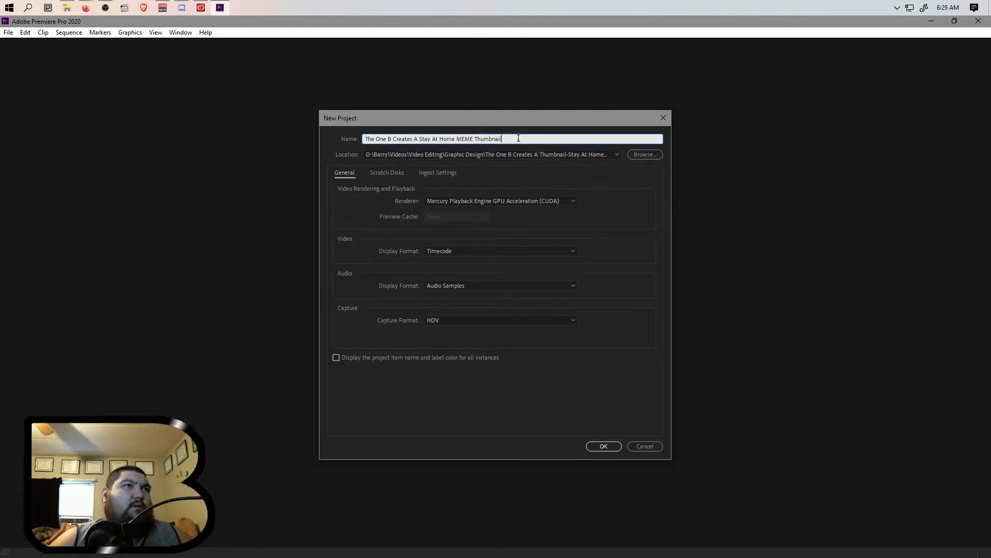
left_click_drag(520, 138, 431, 136)
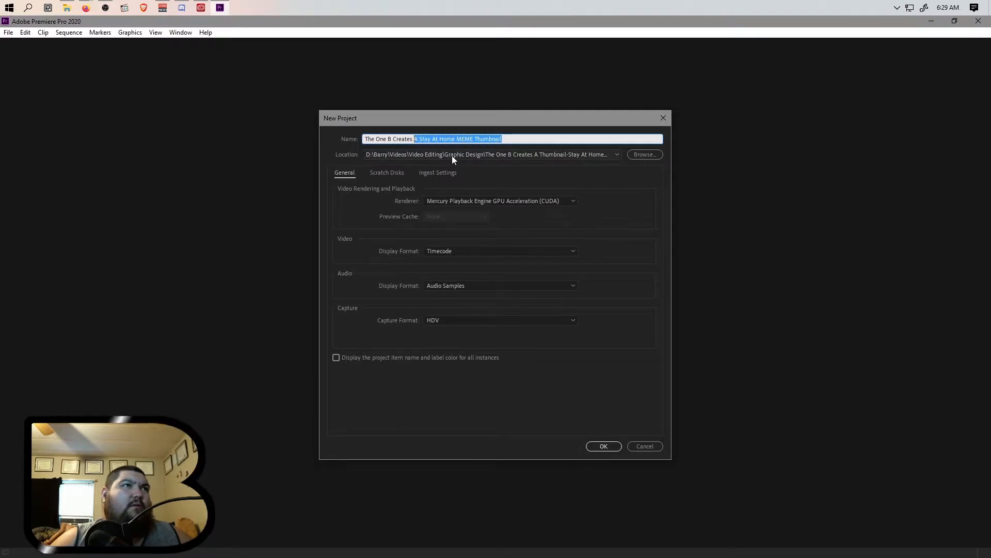
type("A Thumbnail-")
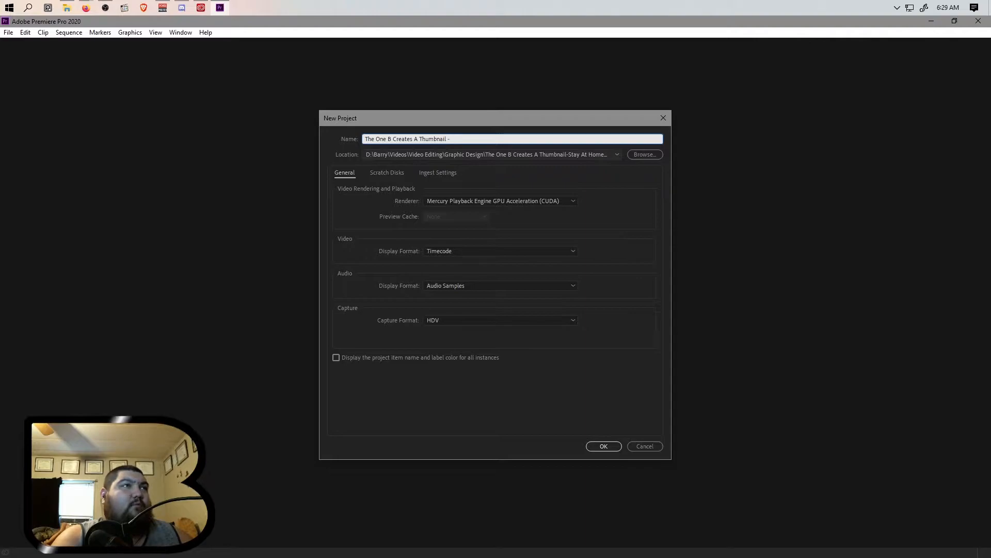
type("Stay At Home")
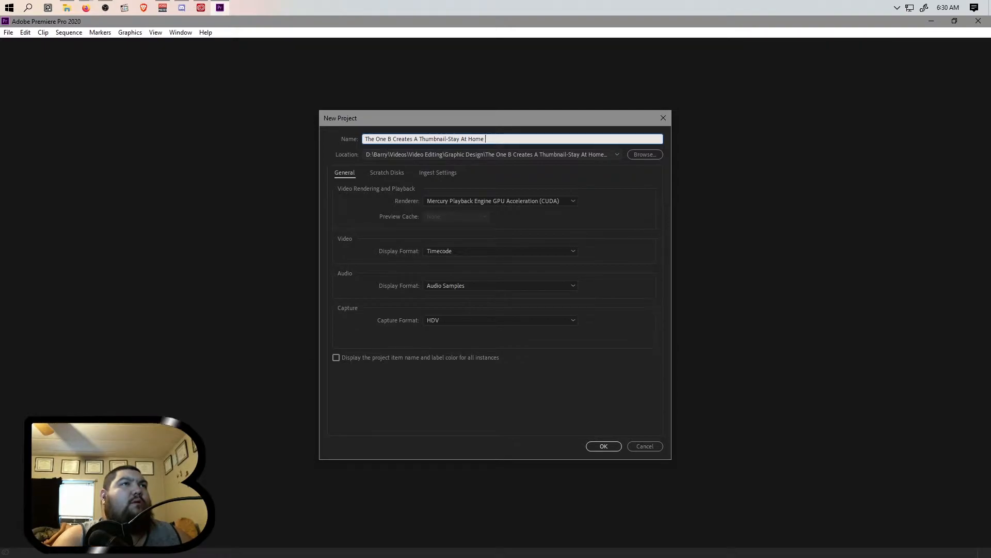
type(" Meme Creation-v1")
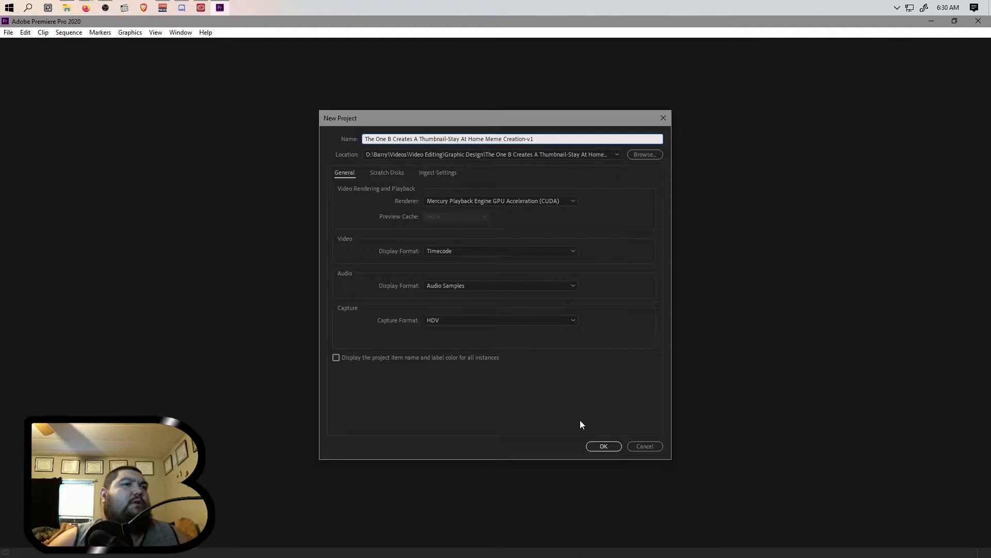
left_click(603, 445)
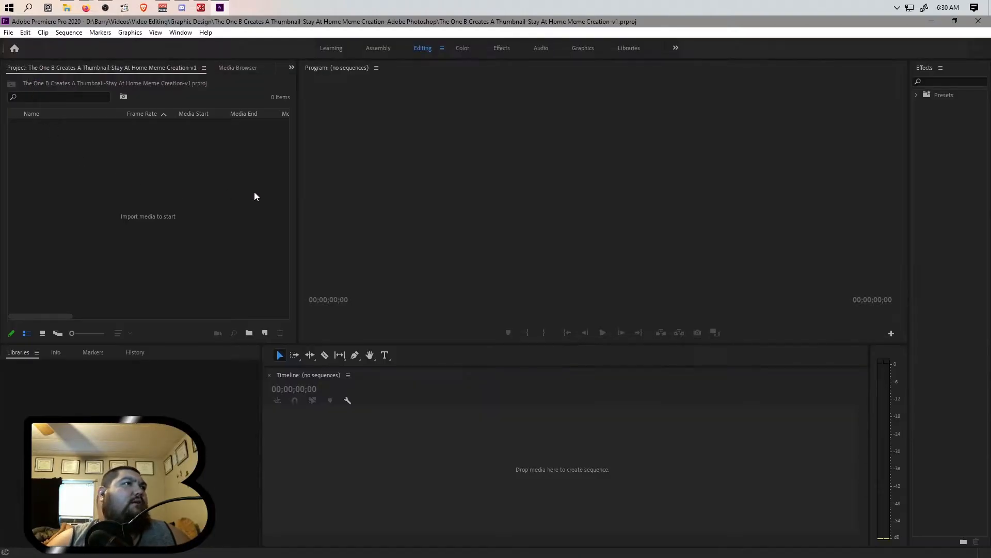
left_click_drag(57, 70, 12, 359)
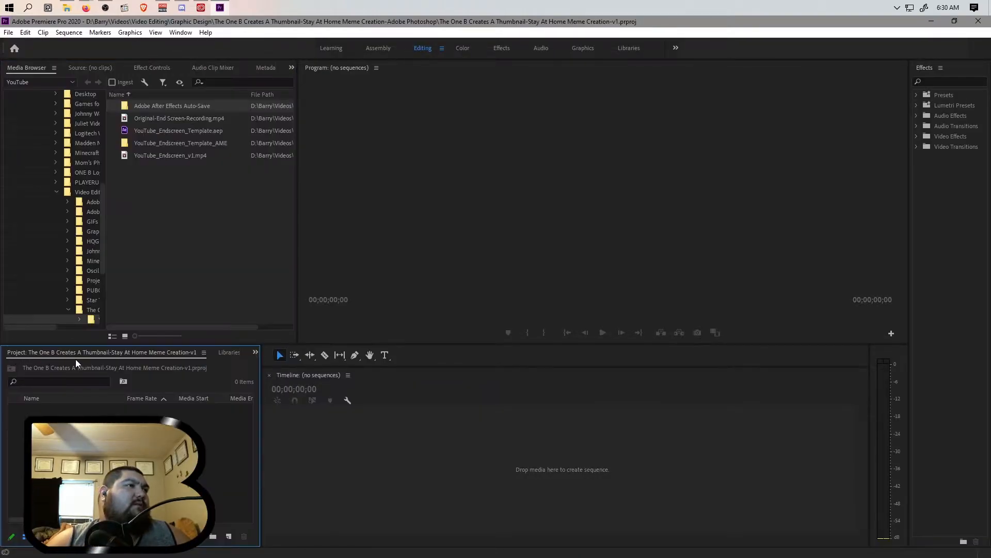
scroll(77, 212, "up", 4)
left_click(71, 153)
left_click(67, 7)
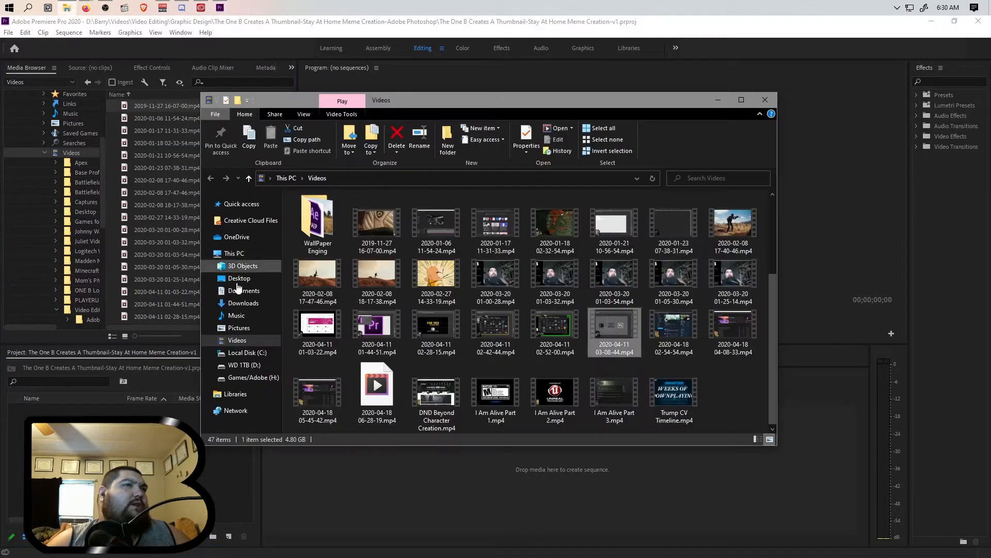
left_click(246, 41)
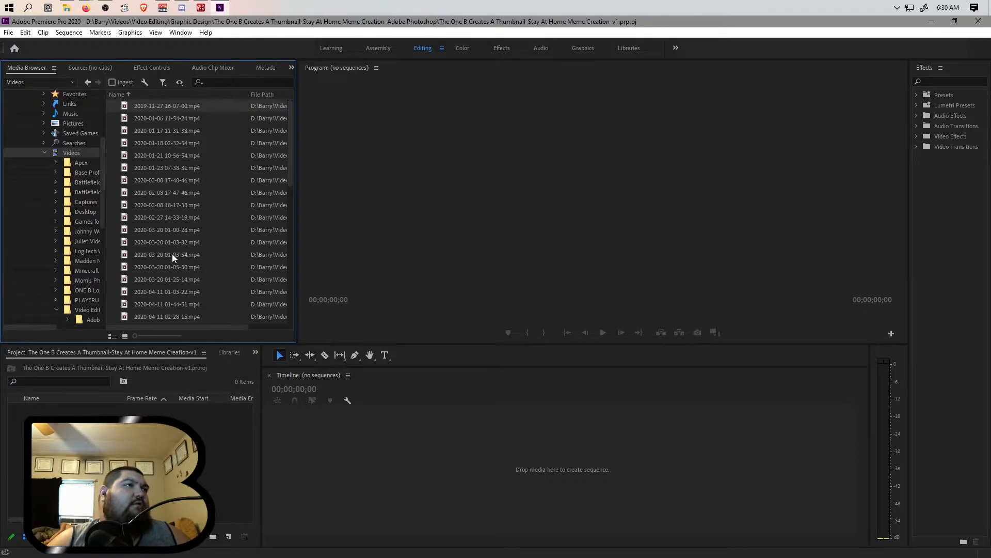
scroll(173, 253, "down", 2)
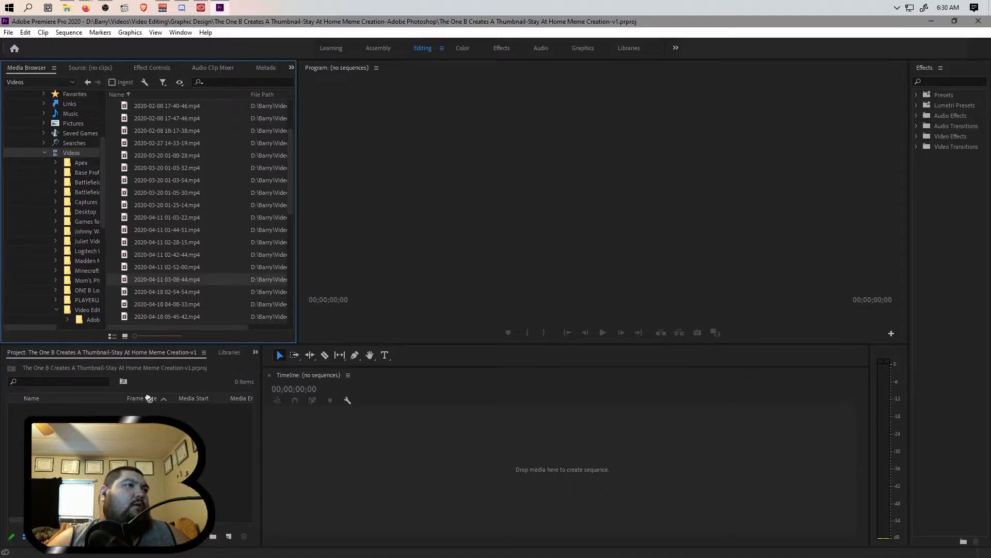
double_click(175, 280)
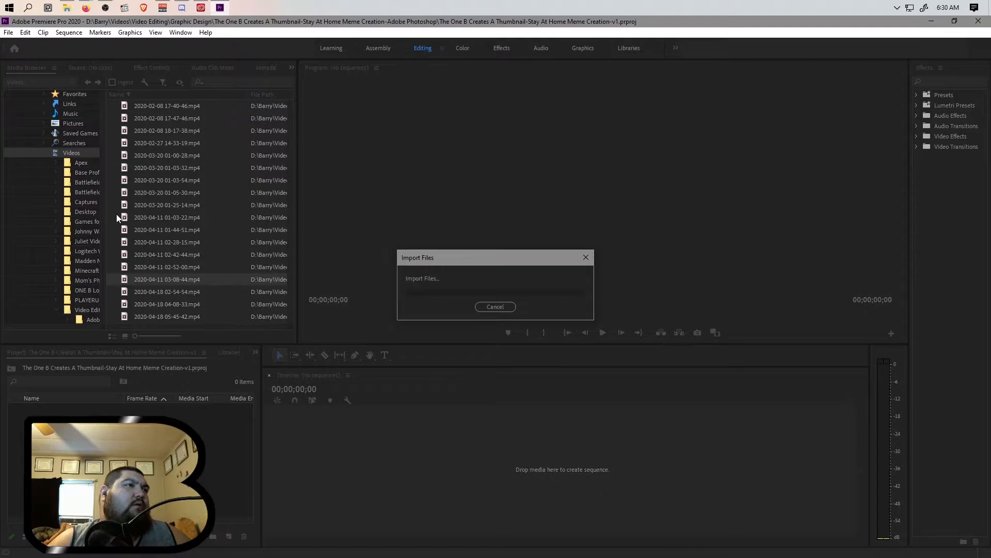
- Import YouTube_Endscreen_v1.mp4 from the YouTube folder inside Video Editing > The One B
left_click(90, 306)
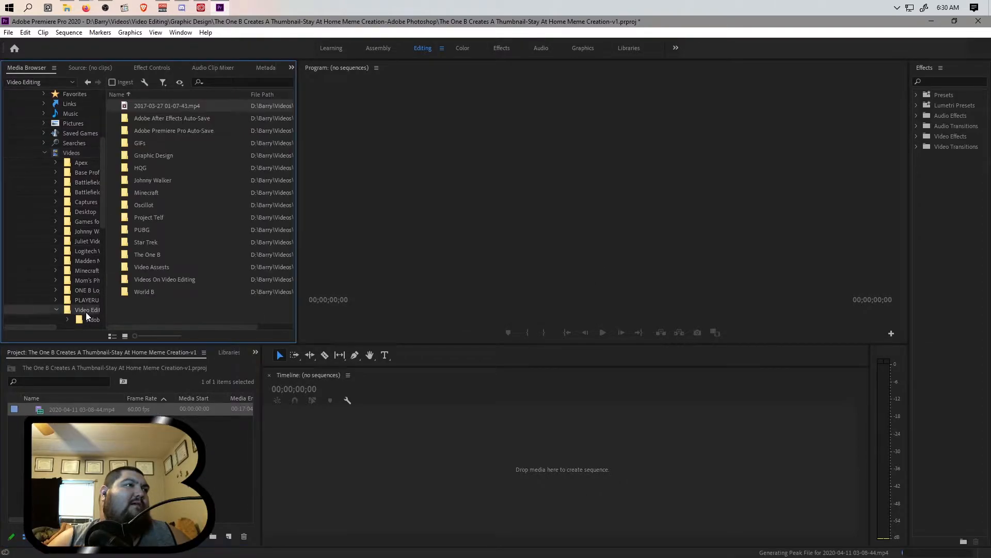
double_click(164, 255)
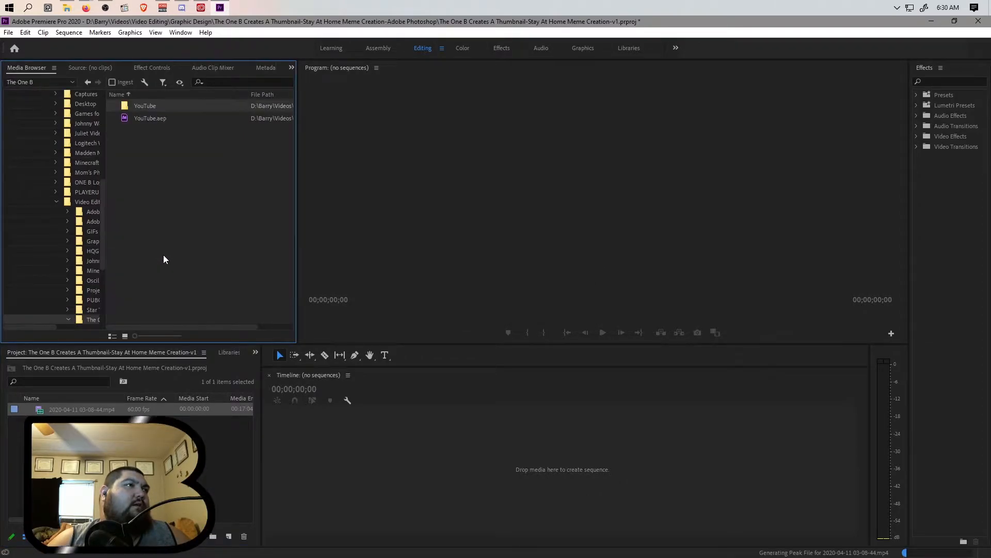
double_click(148, 108)
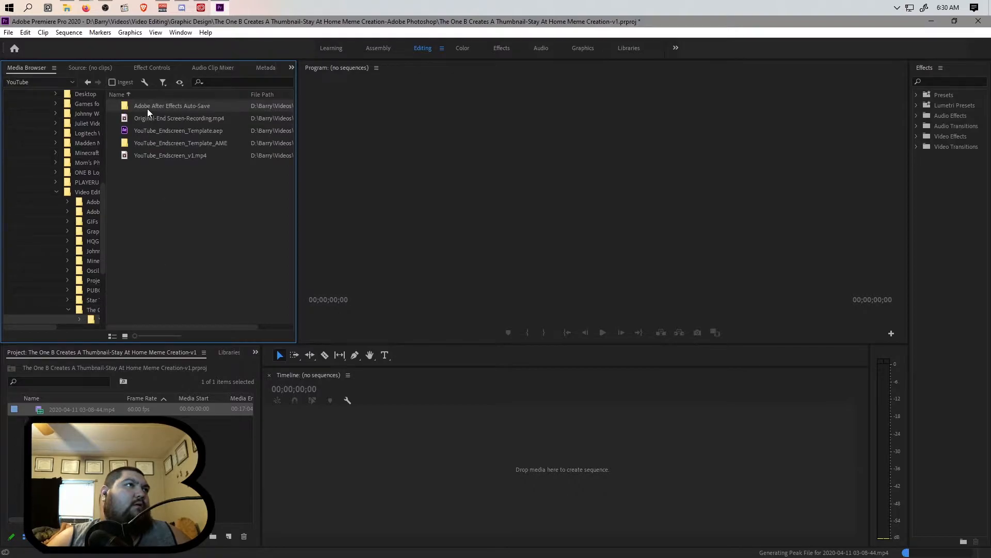
double_click(180, 156)
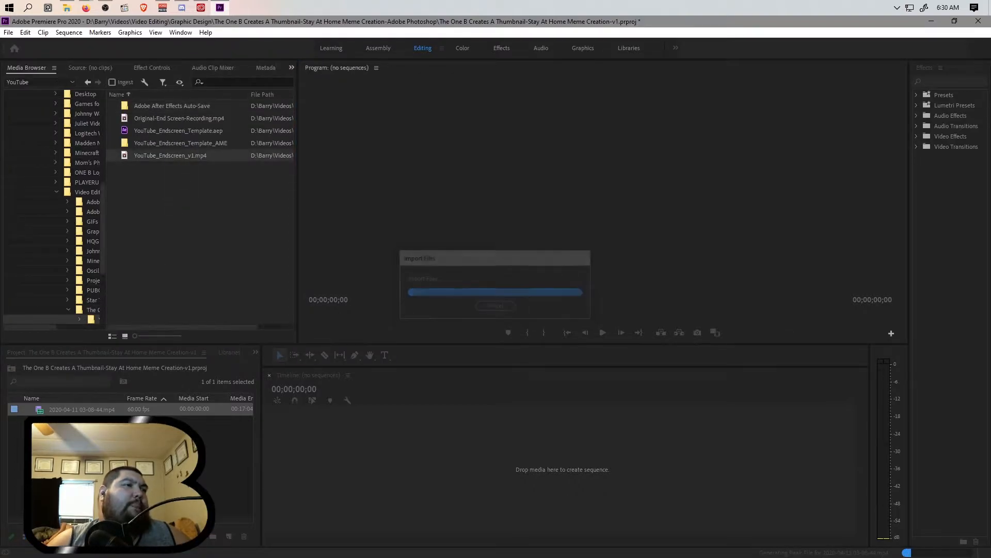
left_click_drag(89, 411, 363, 449)
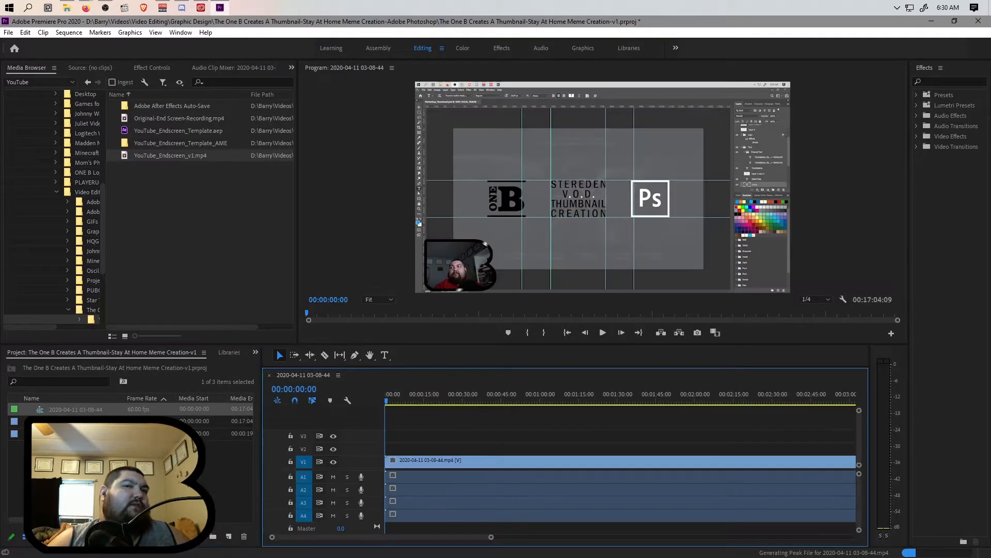
left_click(452, 476)
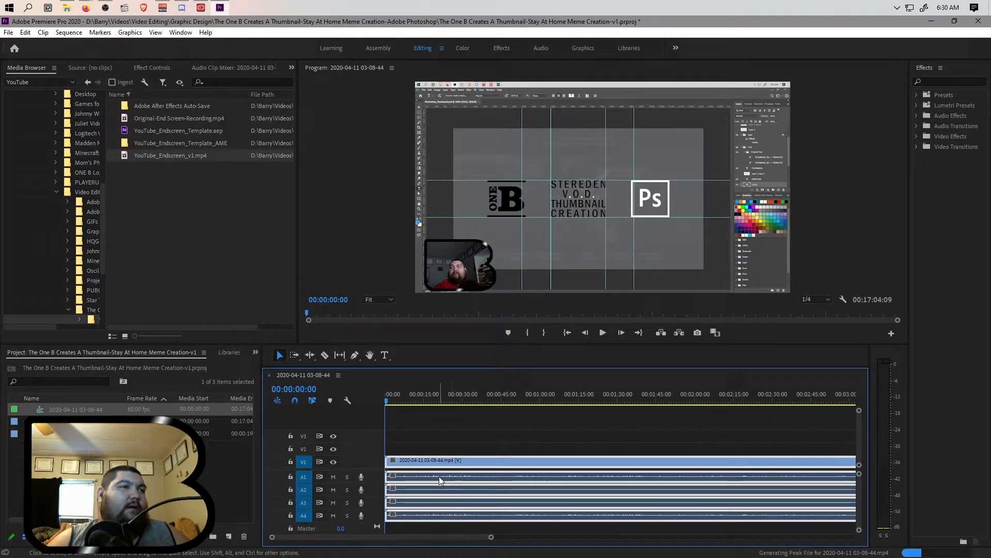
right_click(438, 476)
left_click(499, 218)
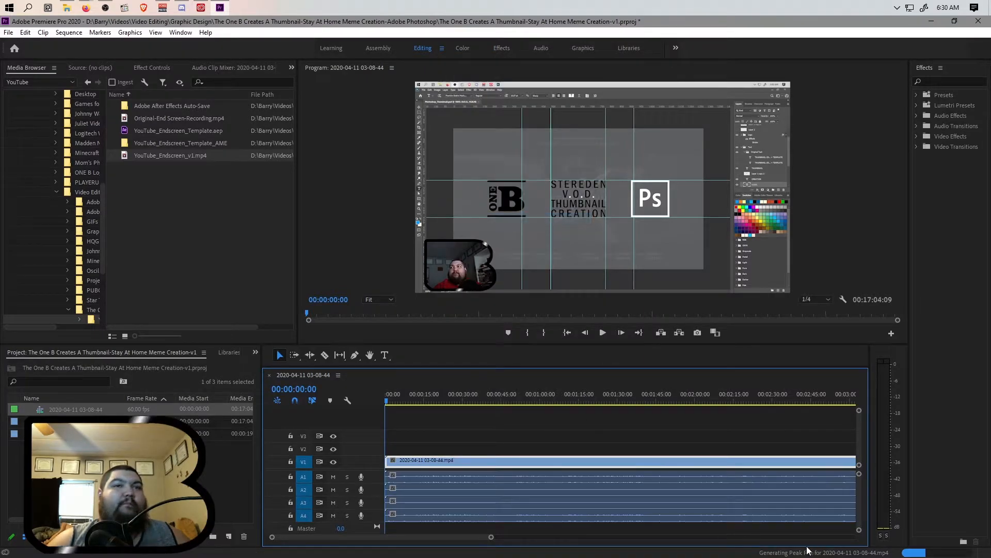
- Try removing the audio clips on A1, A2 and A3 together in one deletion
left_click(431, 476)
left_click(434, 505, "shift")
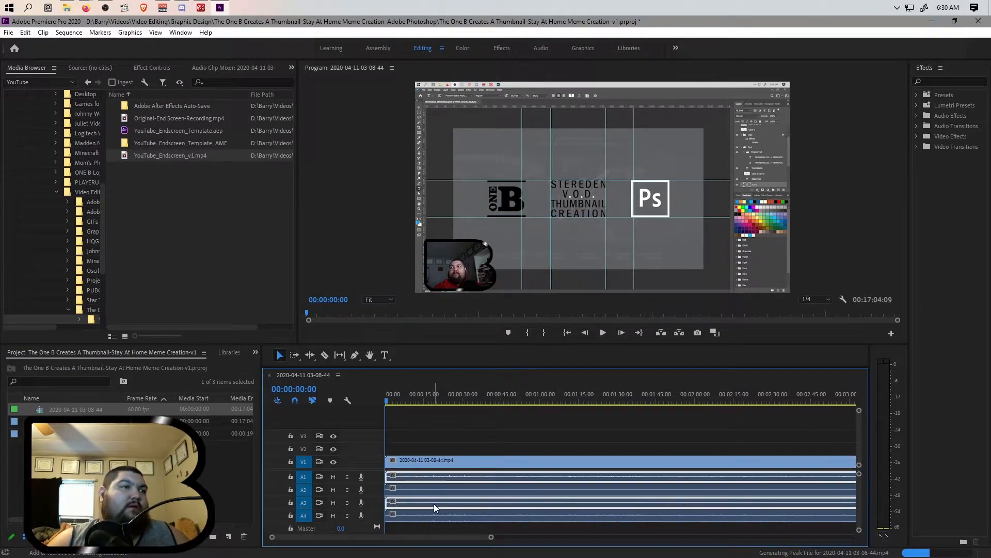
left_click(425, 492, "shift")
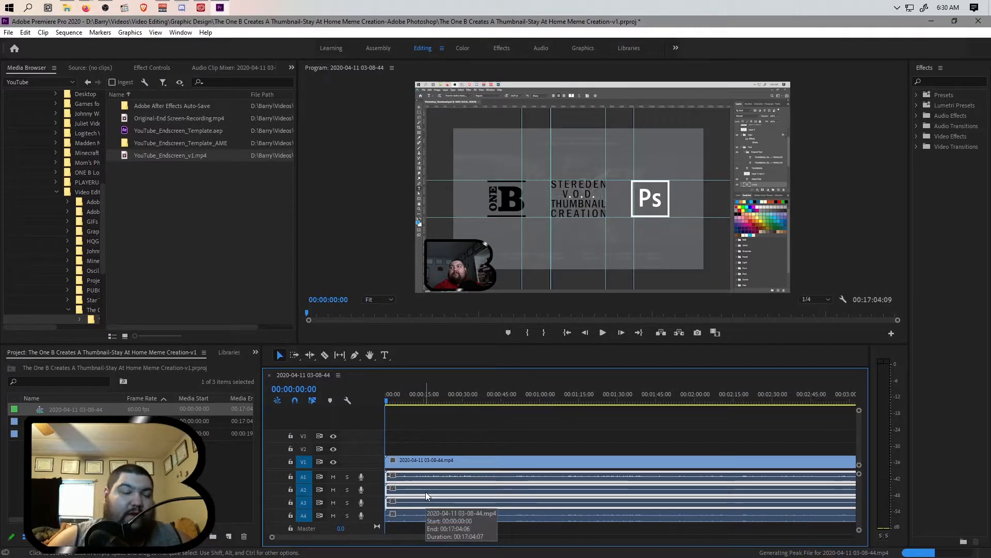
key("Delete")
right_click(359, 443)
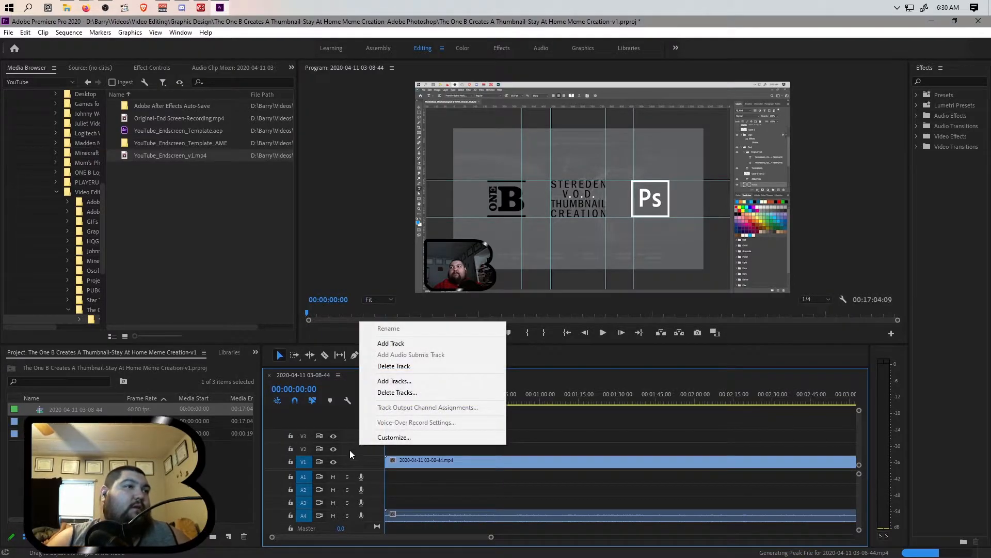
left_click(349, 452)
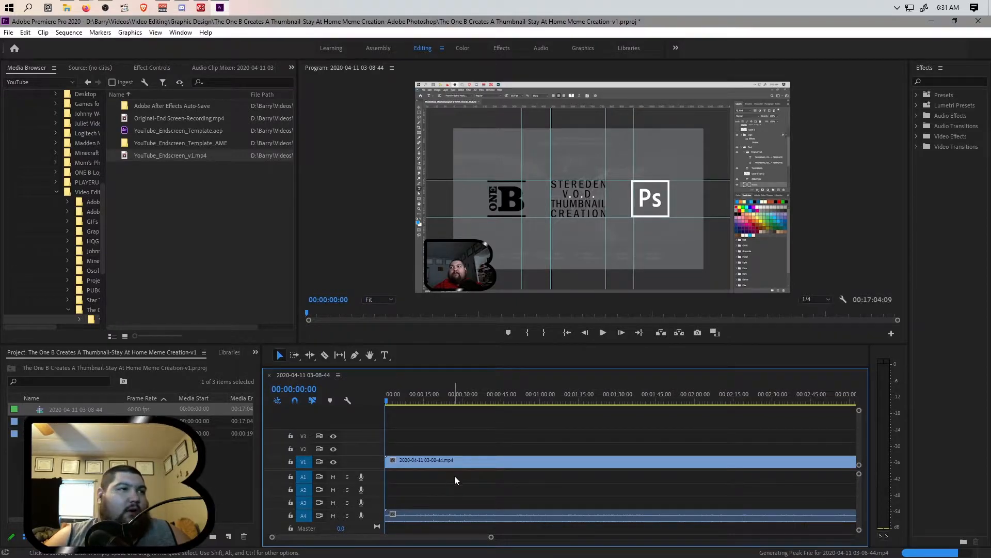
- Delete the audio clips on tracks A1, A2 and A3 individually, keeping only the A4 clip
left_click(431, 479)
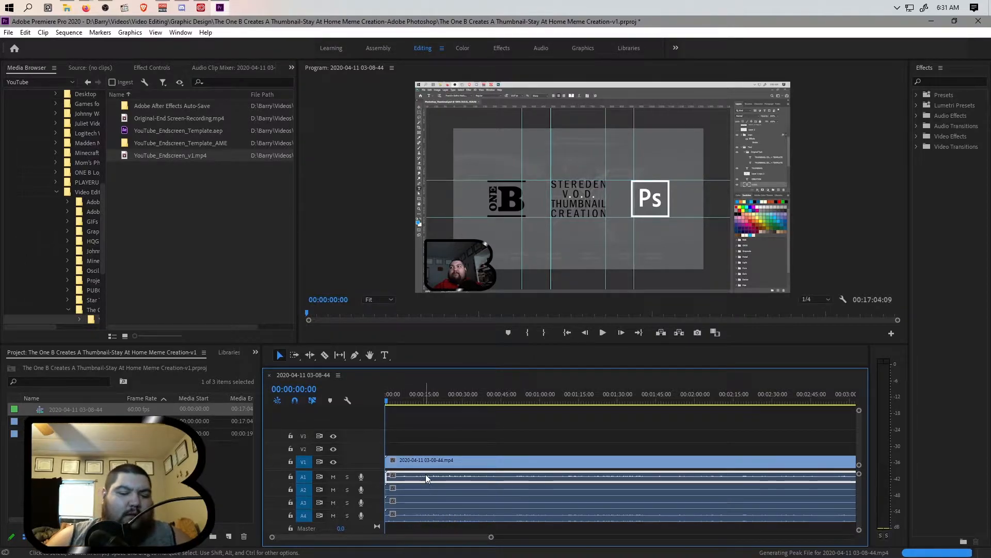
left_click(418, 492)
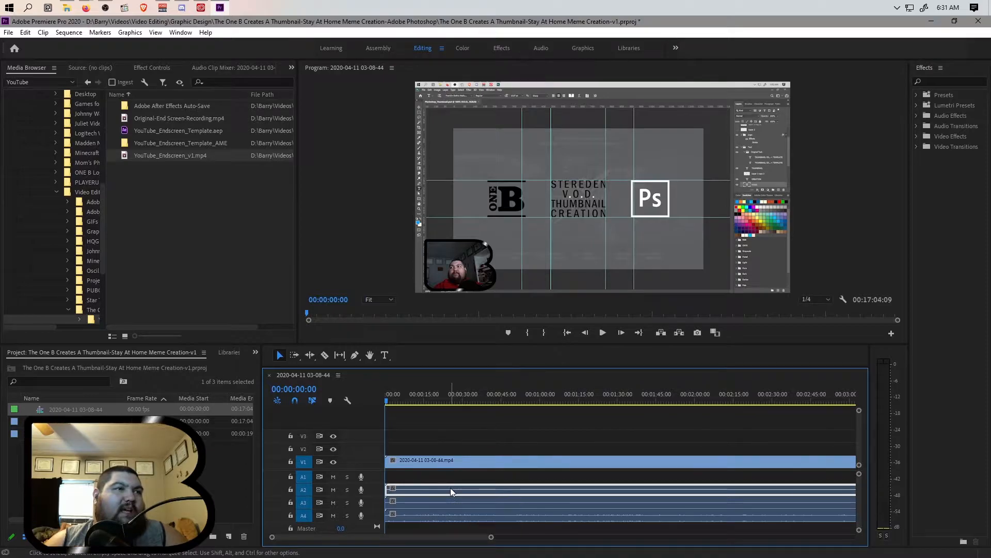
left_click(446, 501)
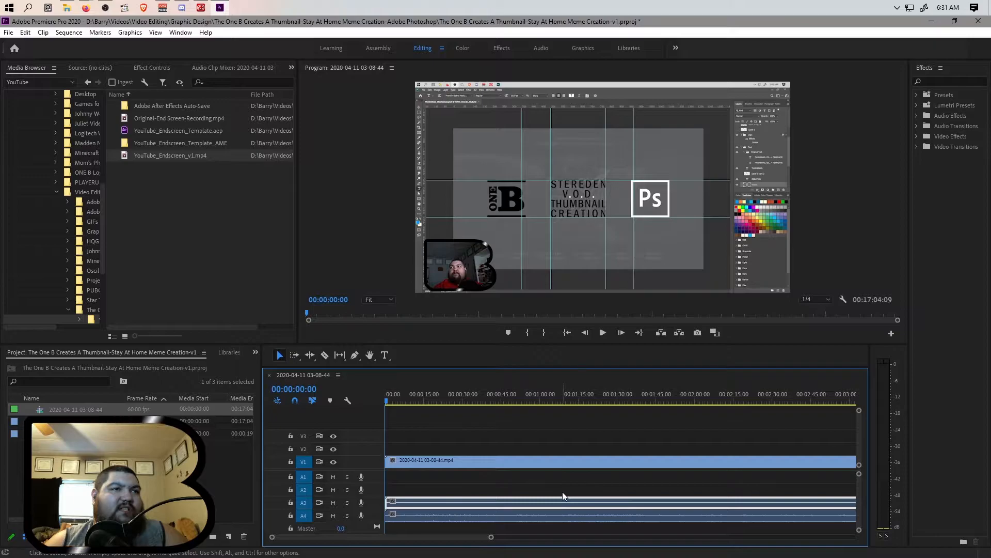
key("Delete")
- Delete all empty video and audio tracks from the sequence
left_click(523, 512)
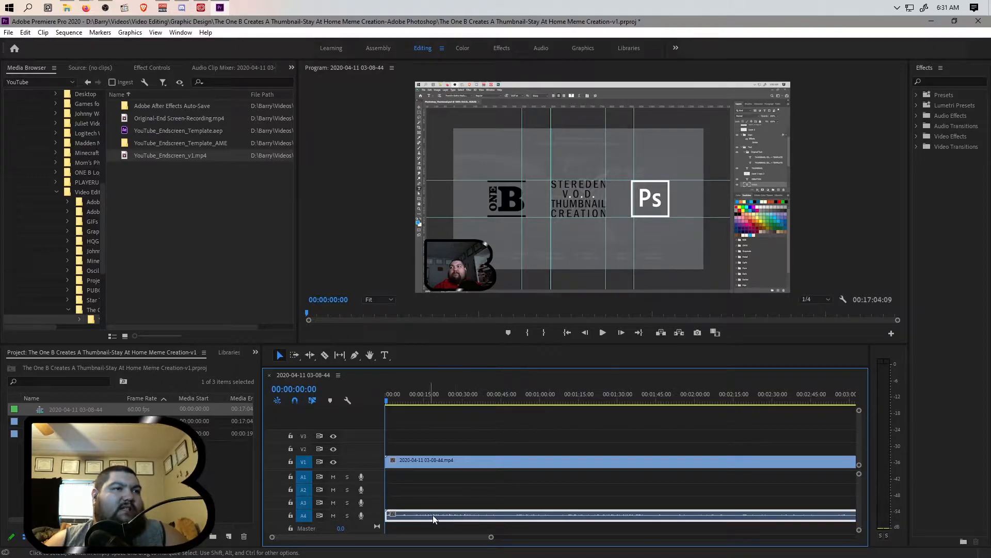
right_click(361, 451)
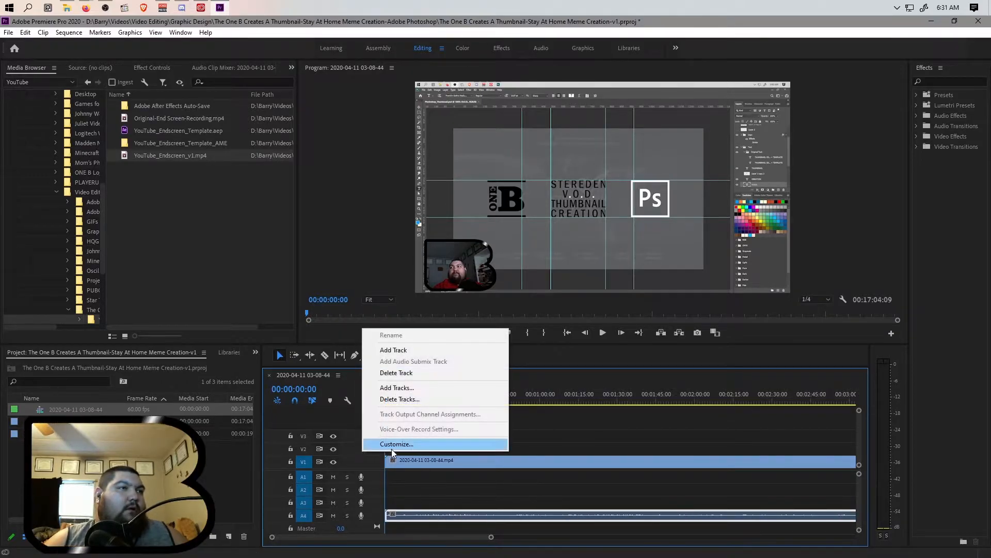
left_click(412, 399)
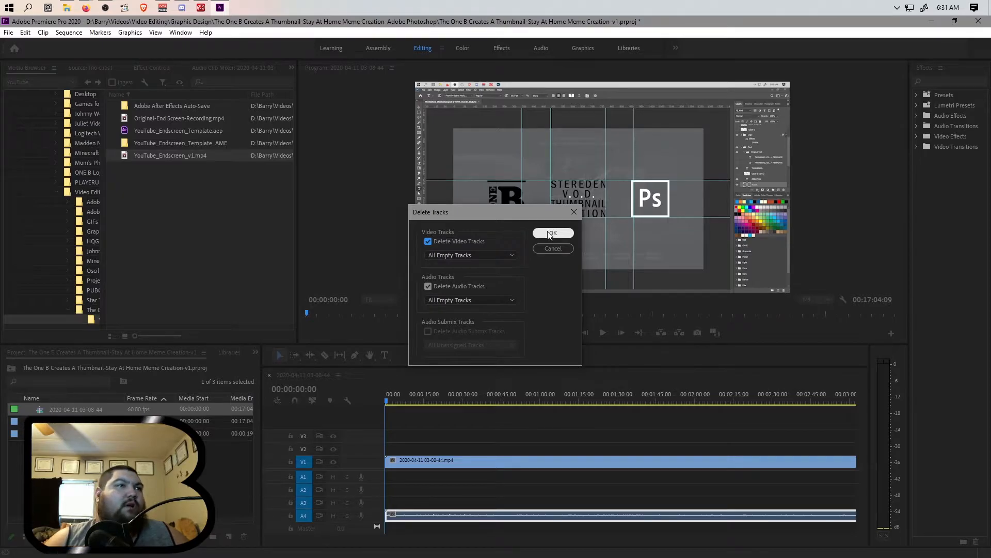
left_click(552, 234)
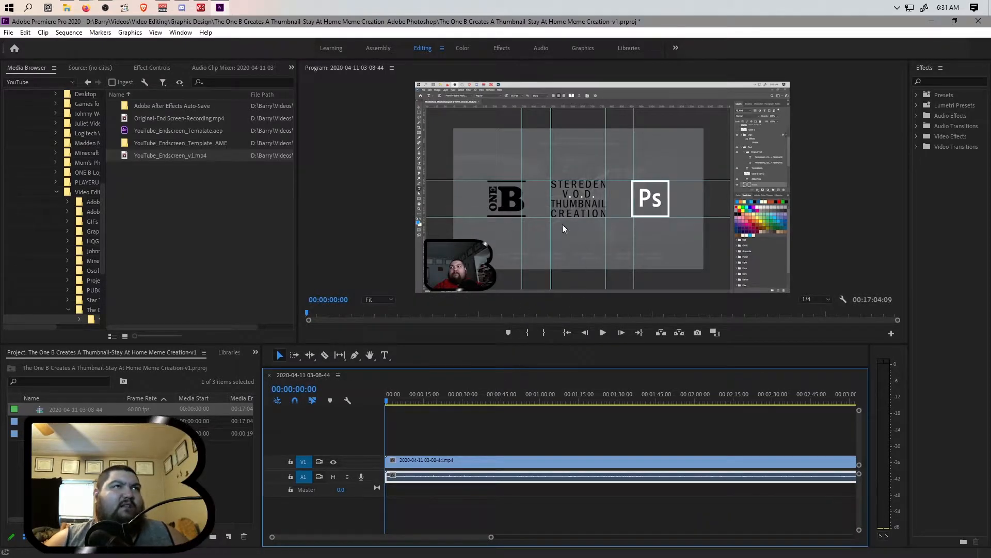
- Set the volume level of the remaining audio clip to 15 dB
left_click(406, 496)
left_click(407, 480)
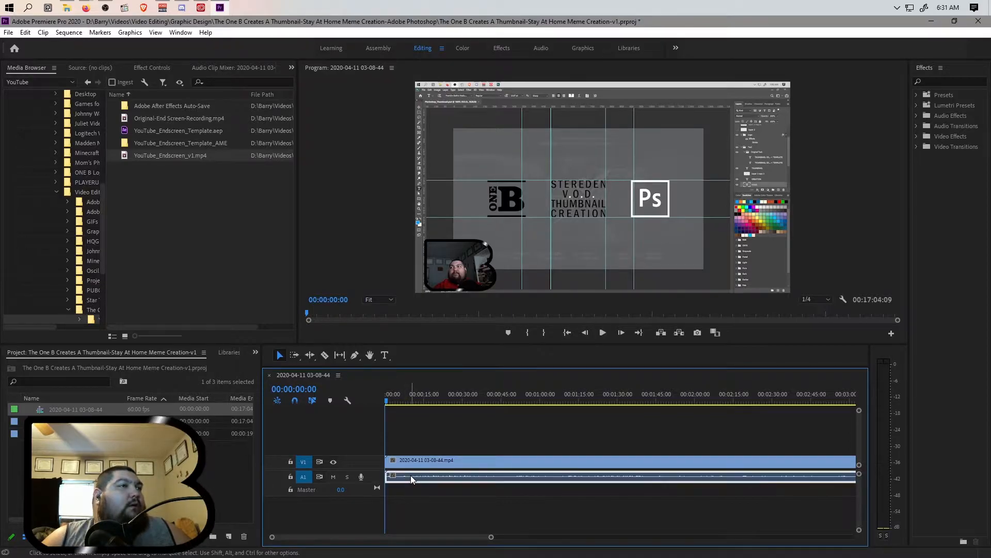
left_click(145, 68)
left_click(116, 131)
type("15")
key("Return")
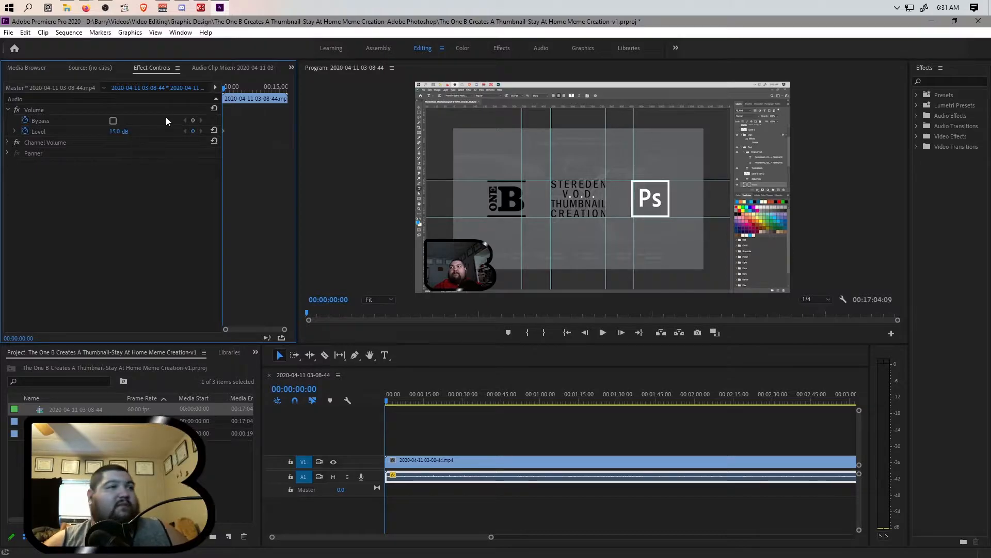
left_click(165, 473)
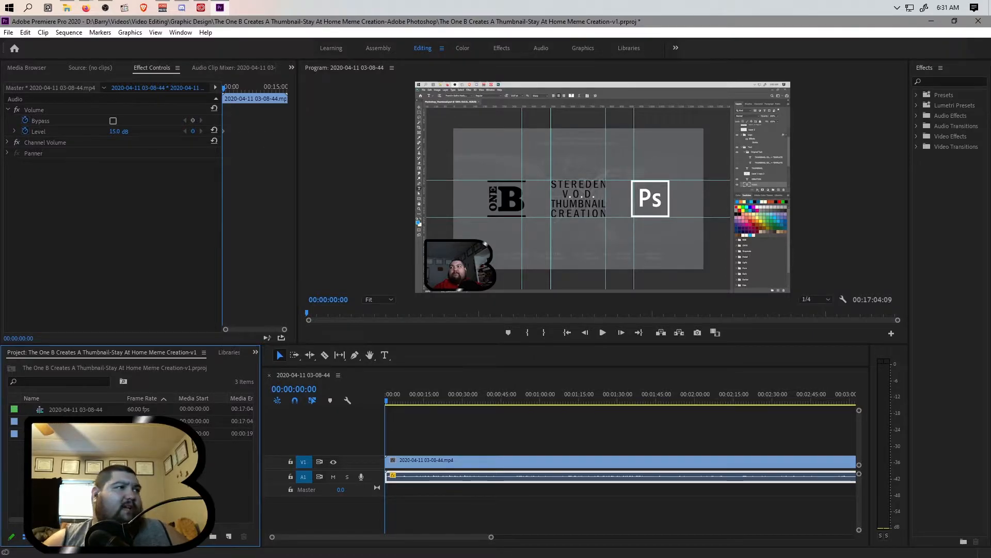
- Play the opening of the sequence and park the playhead at about 00:00:01:08 as the new start point
left_click(603, 333)
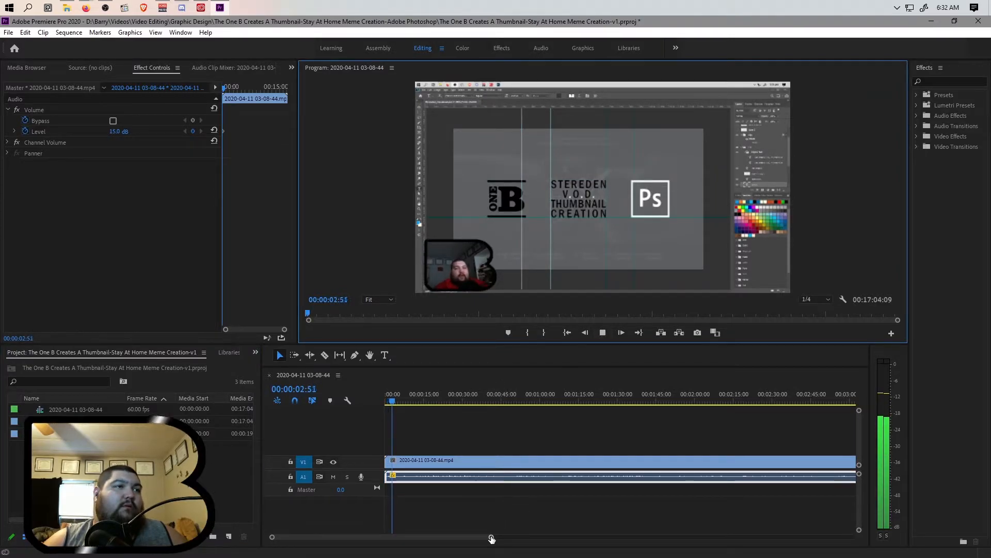
key("space")
left_click_drag(489, 539, 315, 537)
left_click(390, 403)
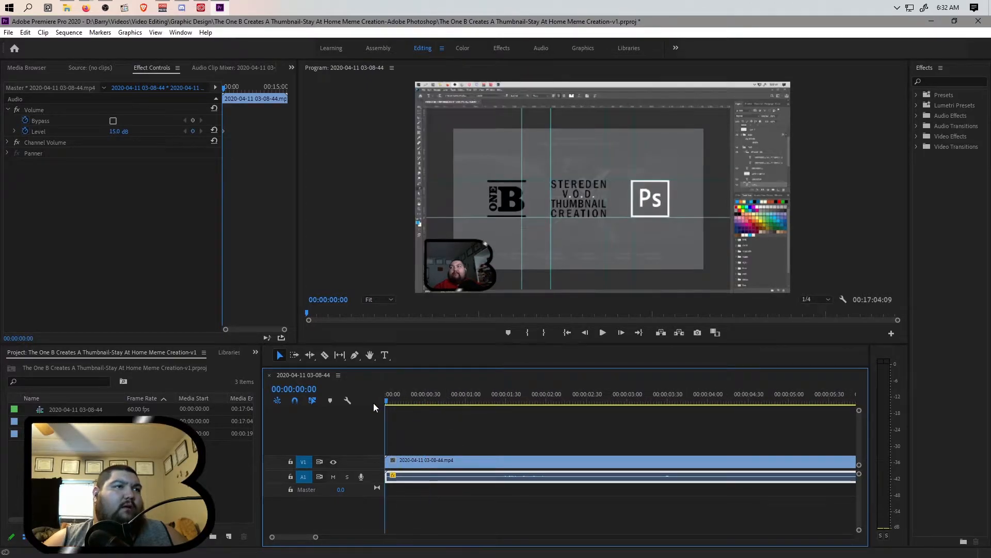
key("space")
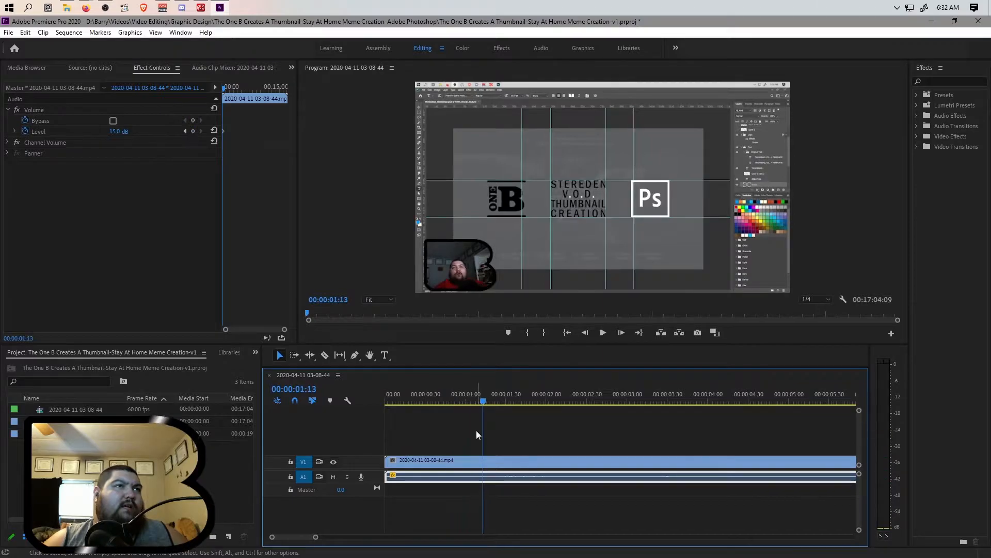
mouse_move(483, 401)
left_mouse_down()
mouse_move(447, 401)
mouse_move(476, 400)
left_mouse_up()
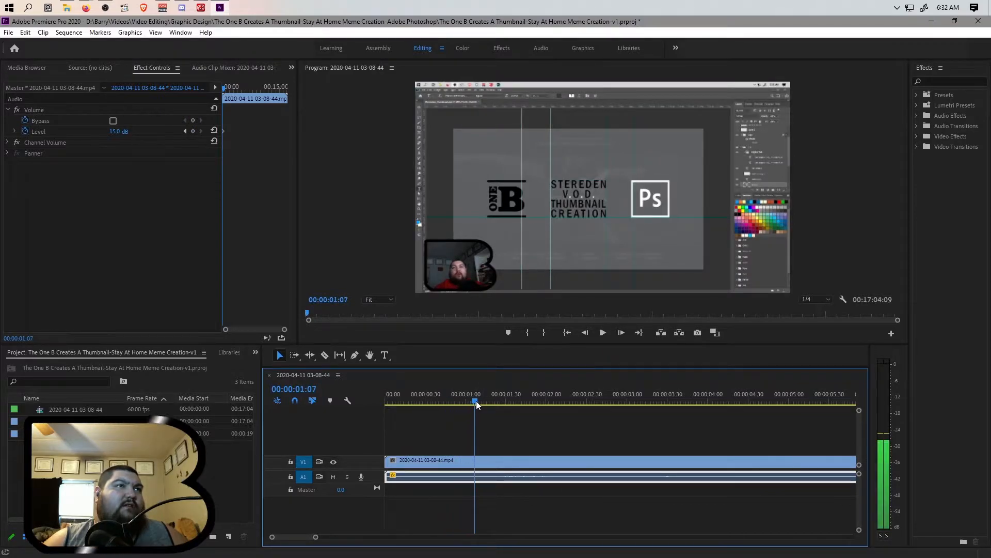
- Link the video and audio clips and trim their start to the playhead, leaving no gap at the sequence start
left_click(408, 459)
right_click(413, 460)
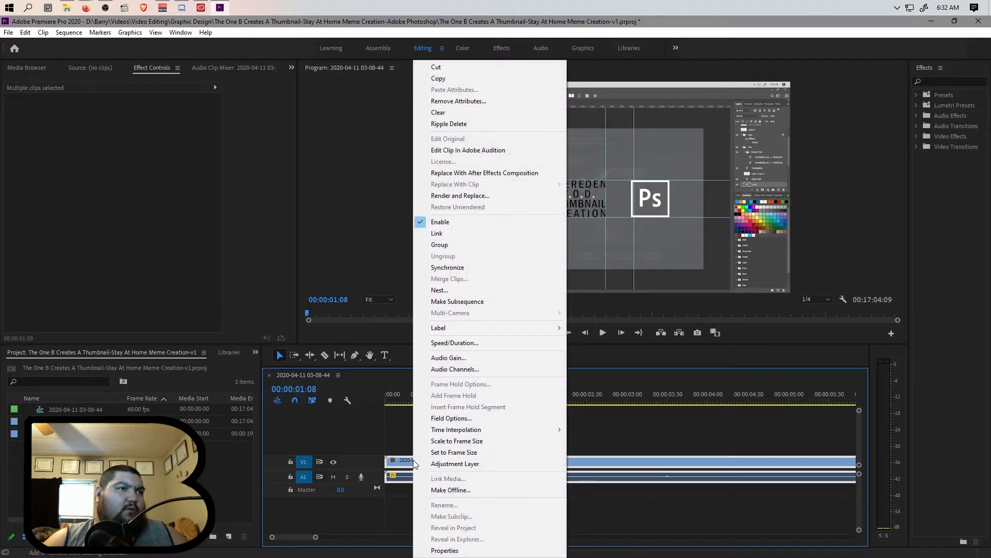
left_click(463, 231)
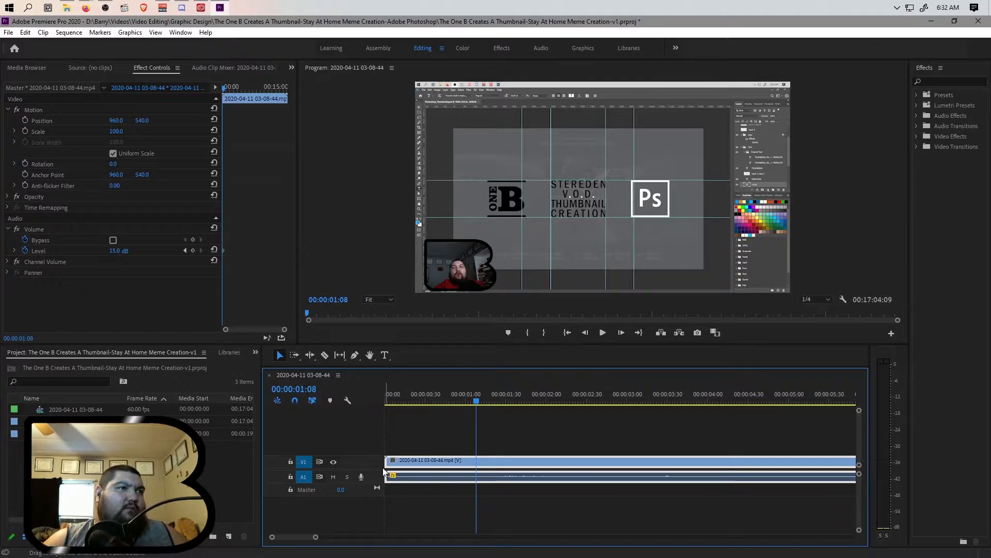
mouse_move(386, 460)
left_mouse_down()
mouse_move(476, 465)
mouse_move(400, 467)
left_mouse_up()
key("Home")
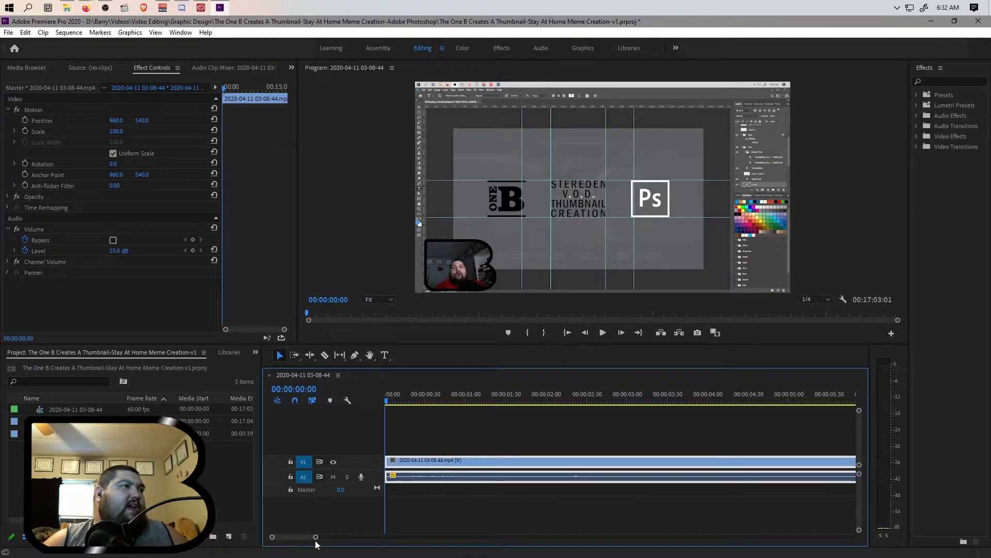
- Play the closing seconds of the recording and trim the end of its linked clips to about 00:16:58:20
left_click_drag(316, 536, 787, 536)
left_click(771, 402)
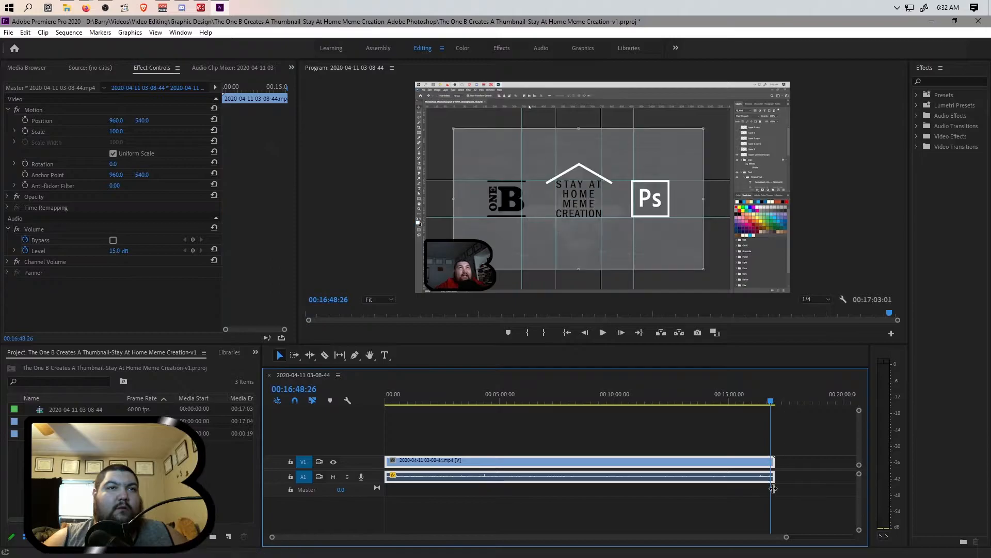
left_click_drag(787, 536, 639, 546)
left_click(652, 399)
key("space")
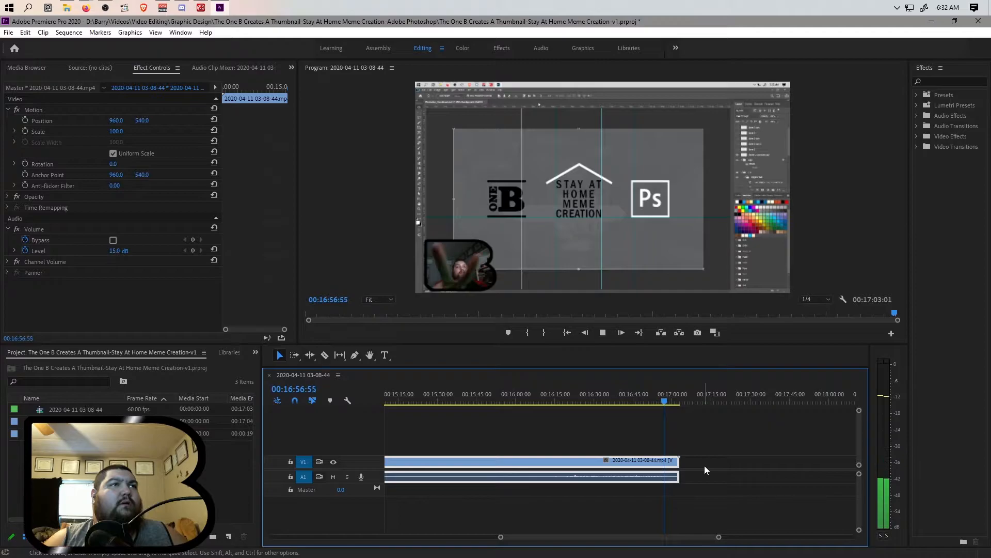
key("space")
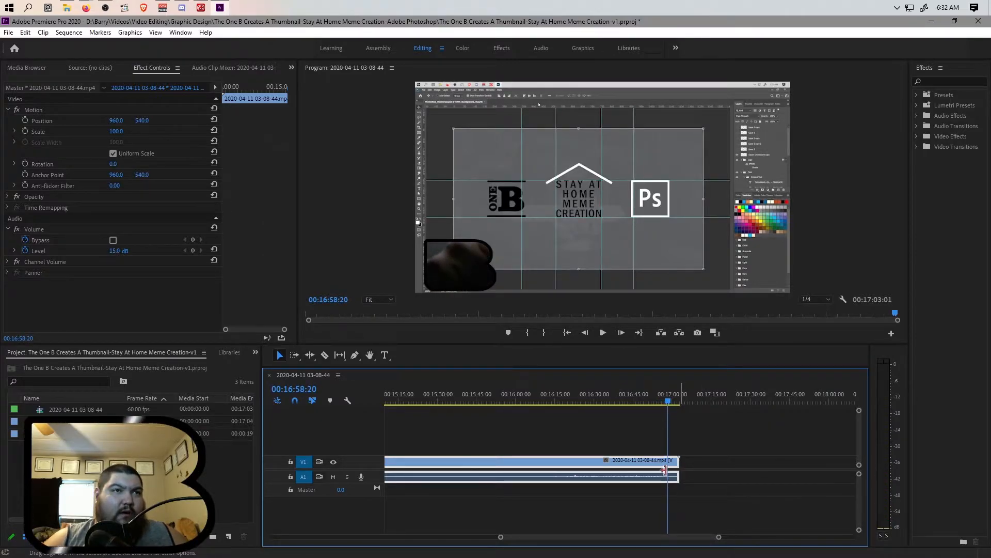
left_click_drag(678, 468, 667, 468)
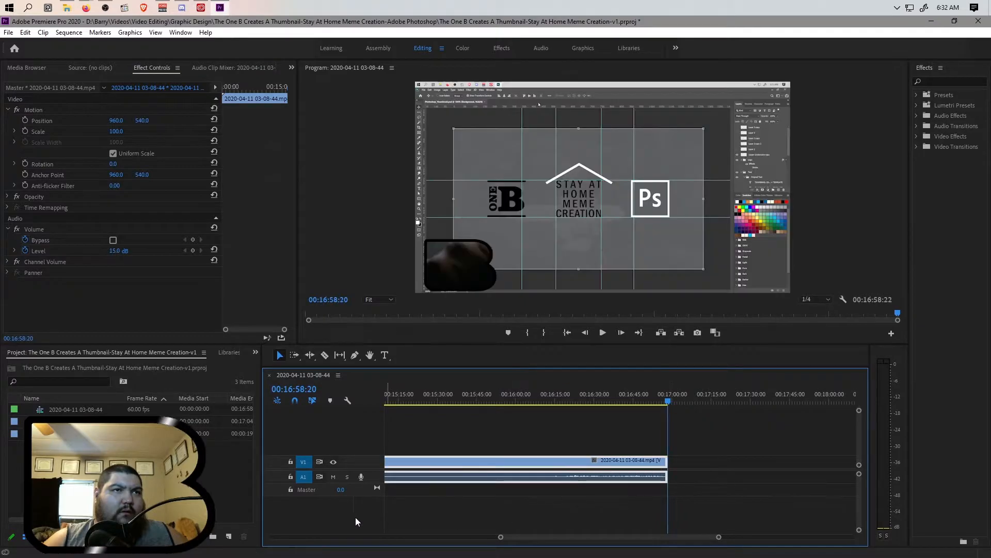
- Add YouTube_Endscreen_v1.mp4 directly after the recording on V1 and A1 and set its volume level to 15 dB
left_click(72, 434)
left_click_drag(72, 433, 683, 465)
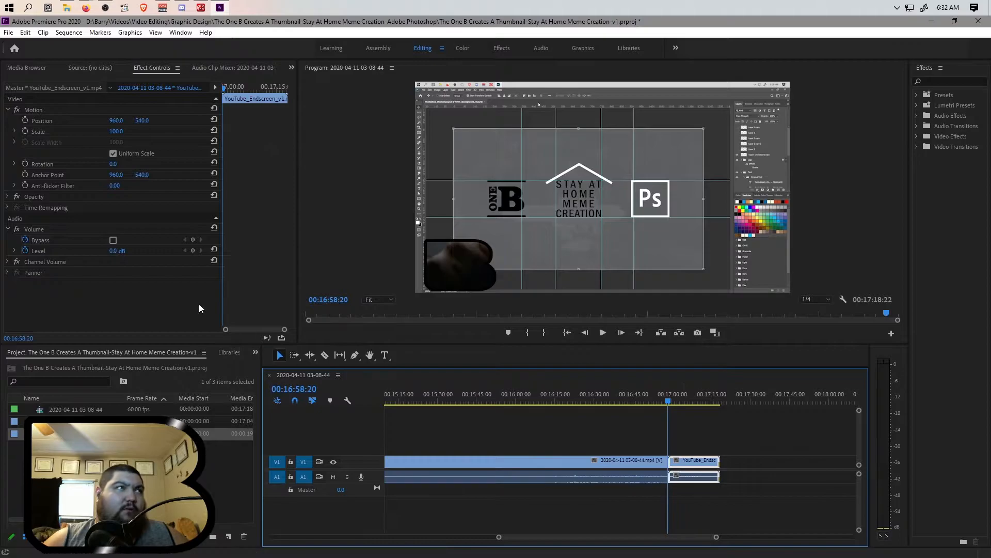
left_click(124, 249)
type("15")
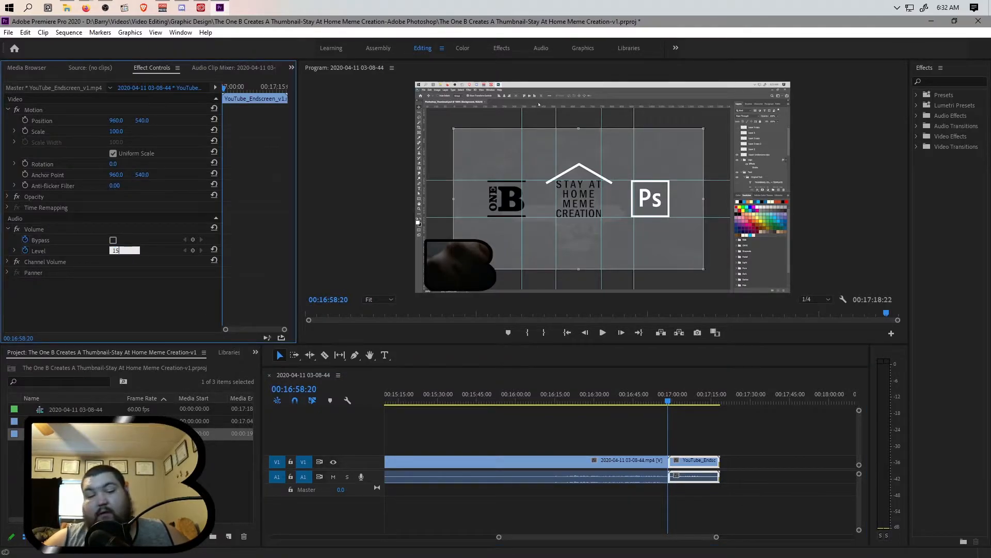
key("Return")
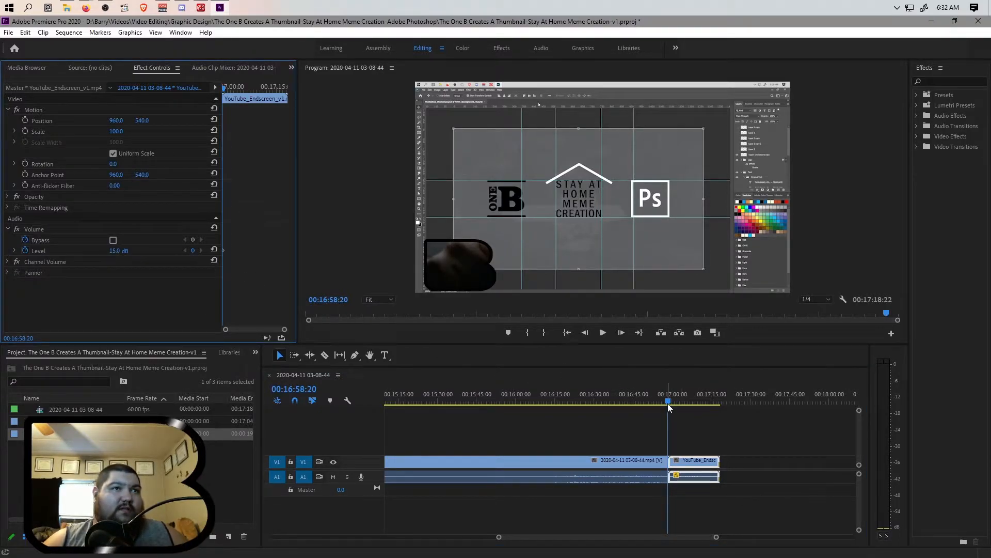
- Examine the join between the recording and the end screen and the sequence's end, then return the playhead to the start
left_click_drag(716, 537, 559, 550)
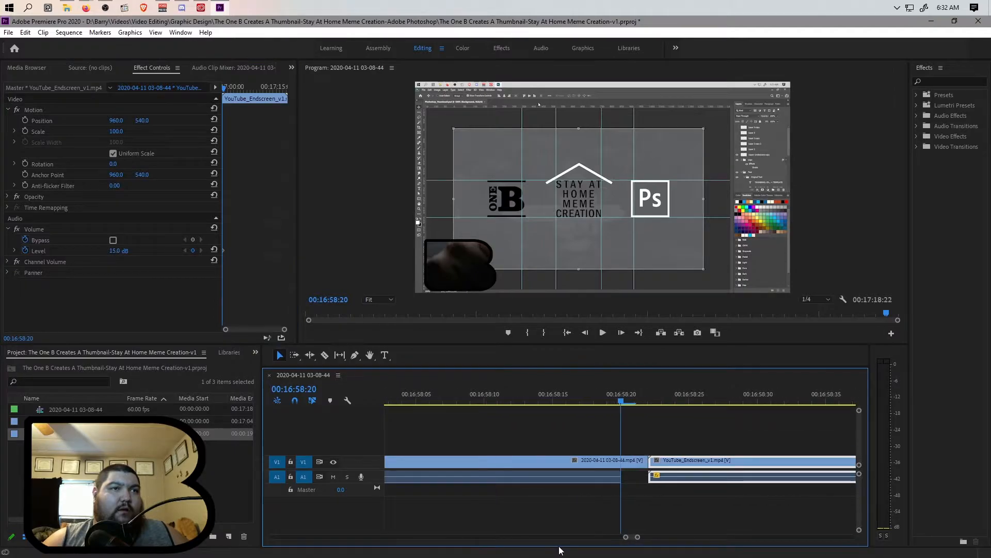
left_click(630, 402)
left_click(625, 402)
left_click_drag(638, 537, 599, 541)
left_click(639, 402)
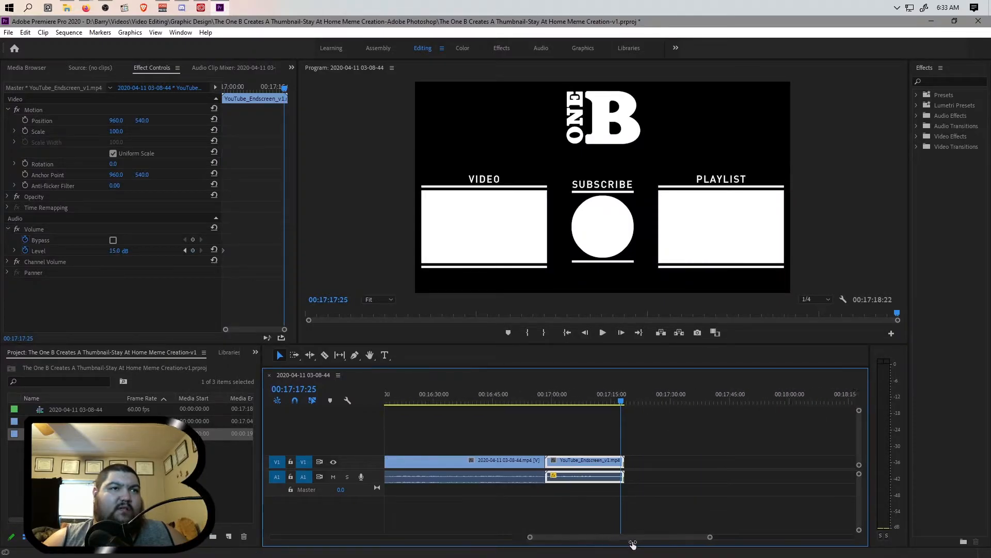
key("backslash")
left_click(427, 401)
key("Home")
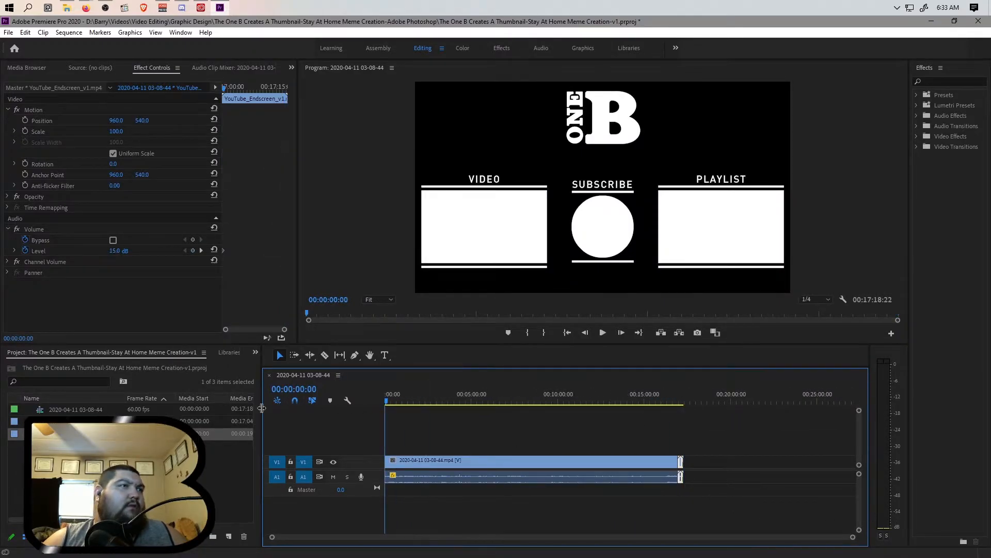
- Save the project and open the media export settings for the sequence
left_click(8, 32)
left_click(47, 161)
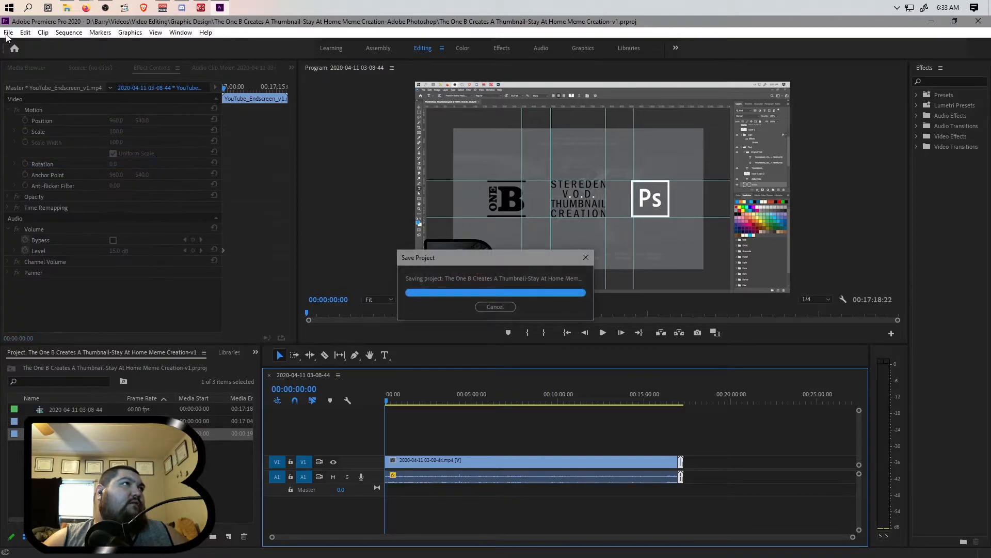
left_click(9, 32)
mouse_move(154, 343)
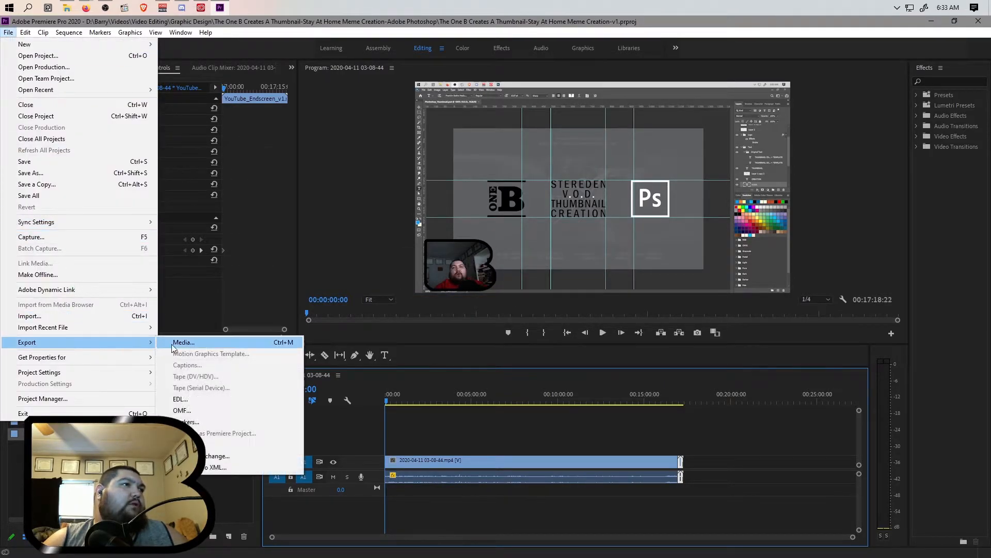
left_click(220, 343)
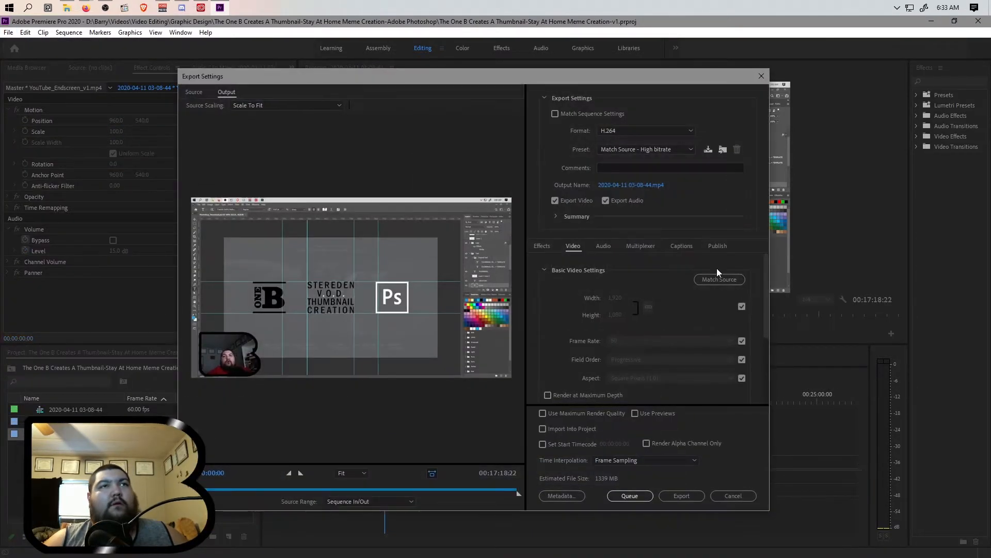
- Open the export's output file selection and browse to the Graphic Design folder
left_click(638, 187)
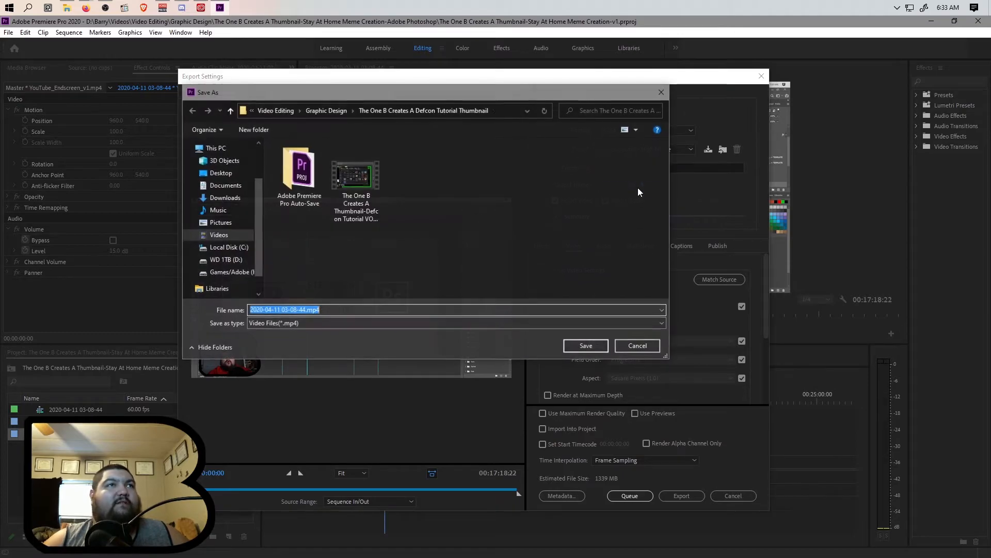
left_click(327, 110)
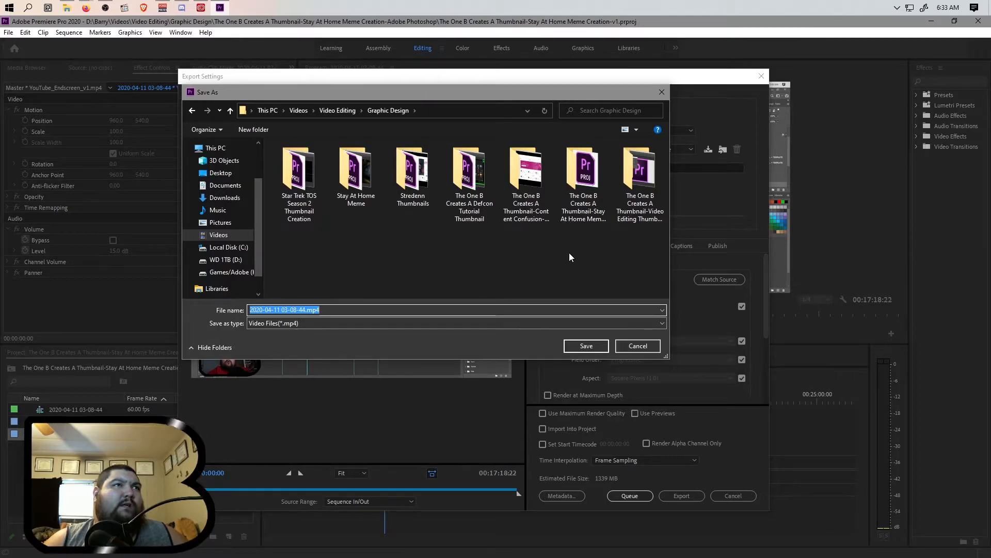
double_click(379, 202)
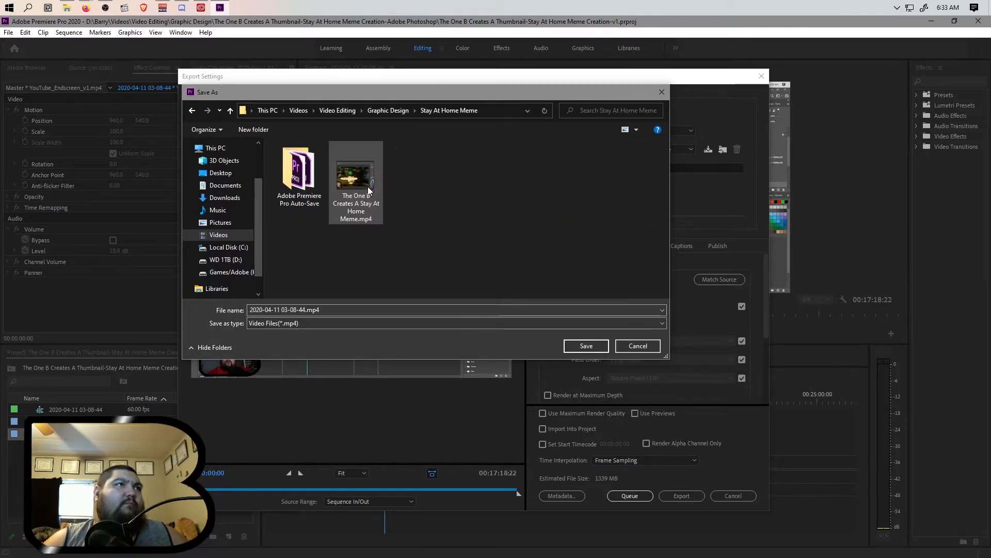
left_click_drag(306, 310, 229, 315)
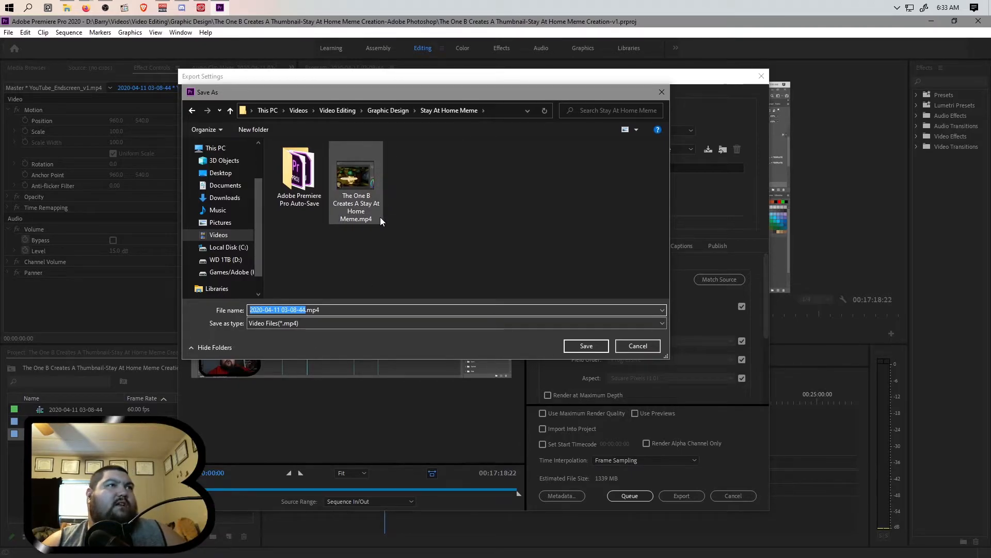
left_click(189, 111)
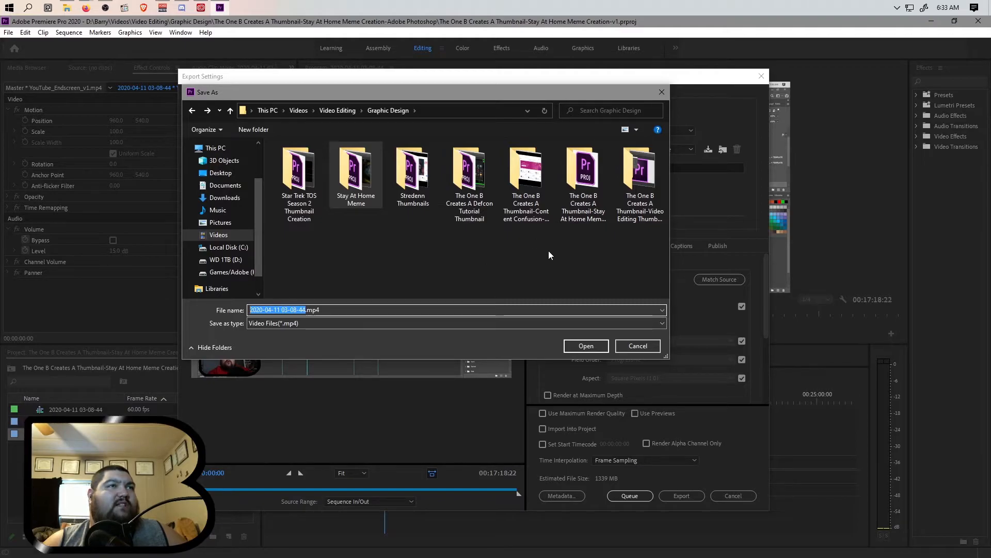
- Name the output "The One B Creates A Thumbnail For The Stay At Home Meme Creation Video-v1.mp4" in the project's folder and queue the export
double_click(592, 218)
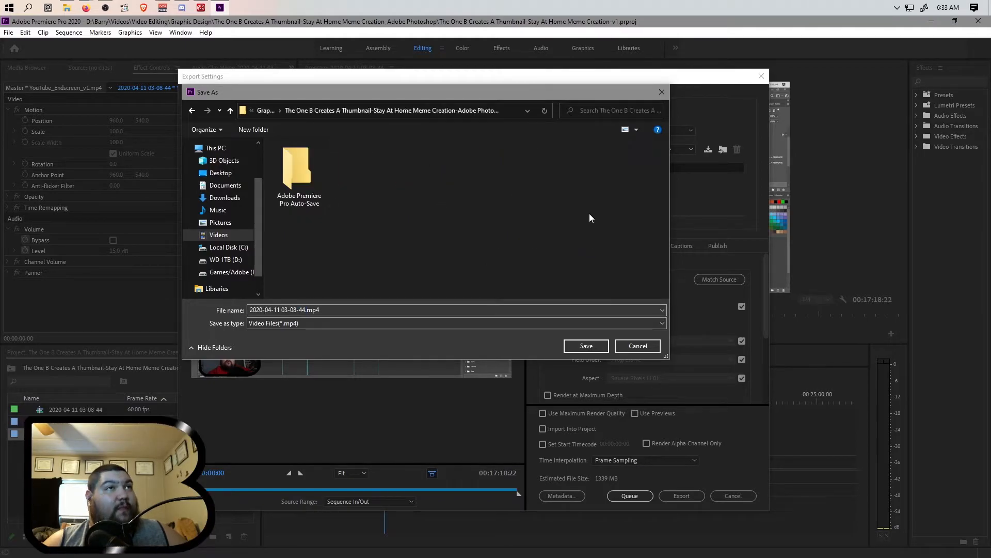
left_click_drag(310, 310, 243, 313)
key("BackSpace")
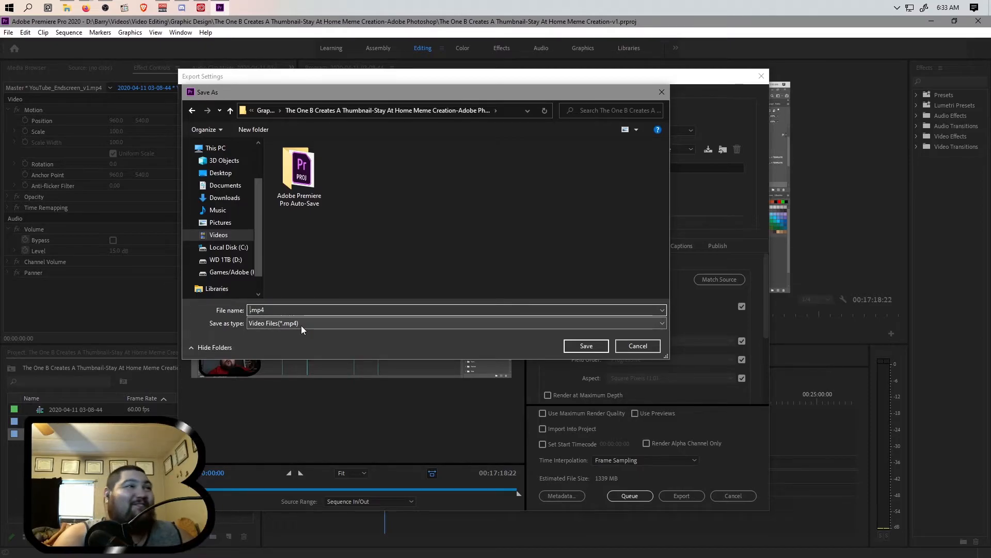
type("The One B")
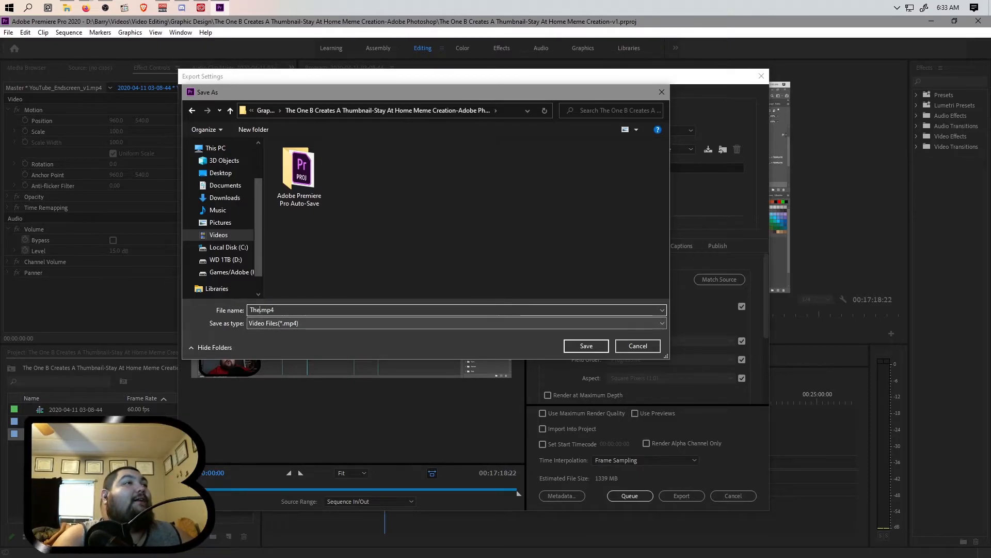
type(" Creates A")
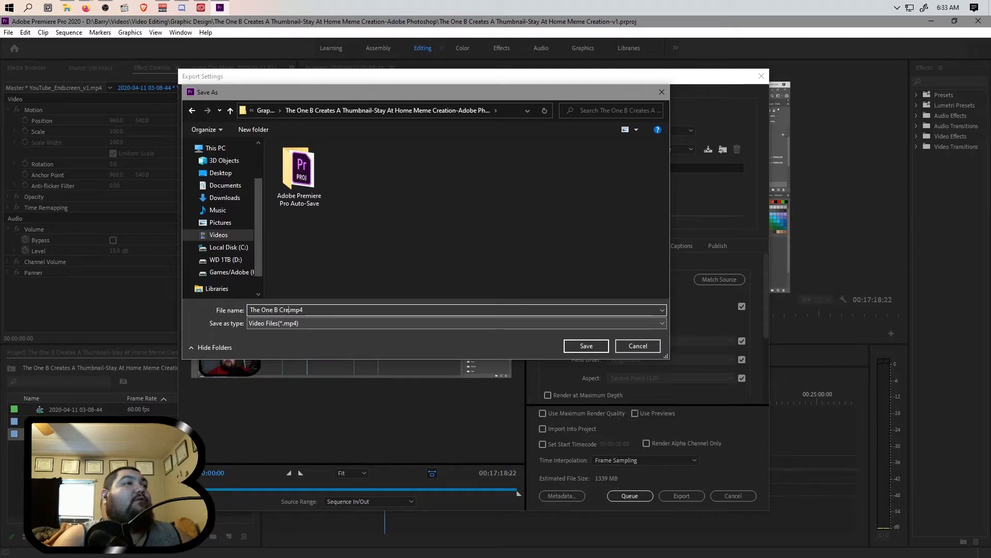
key("BackSpace")
key("BackSpace")
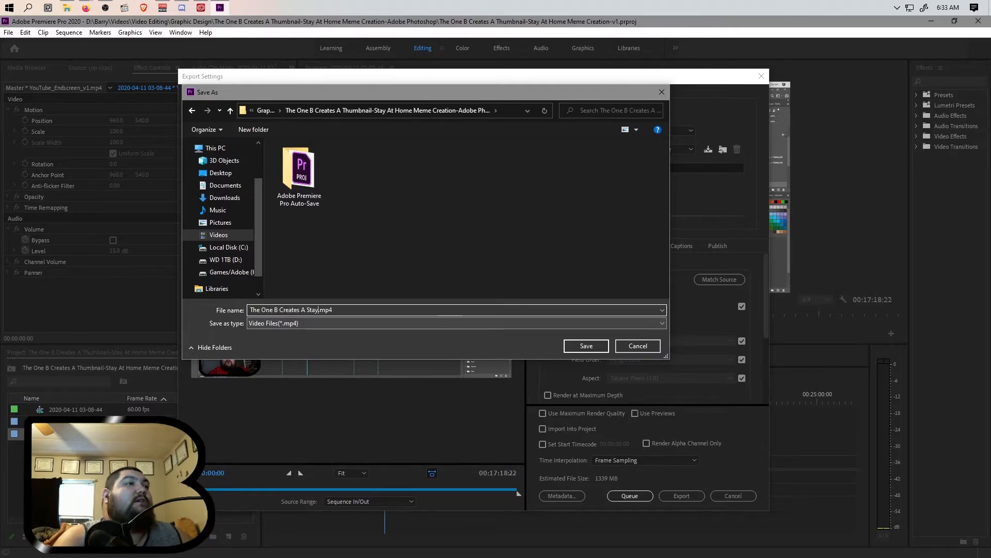
type("Thumbnail")
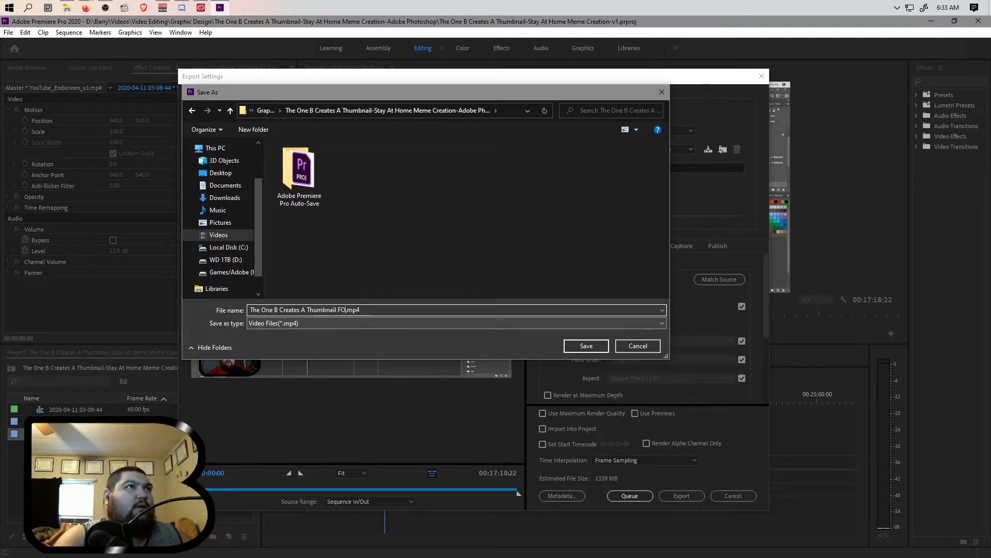
type(" For ")
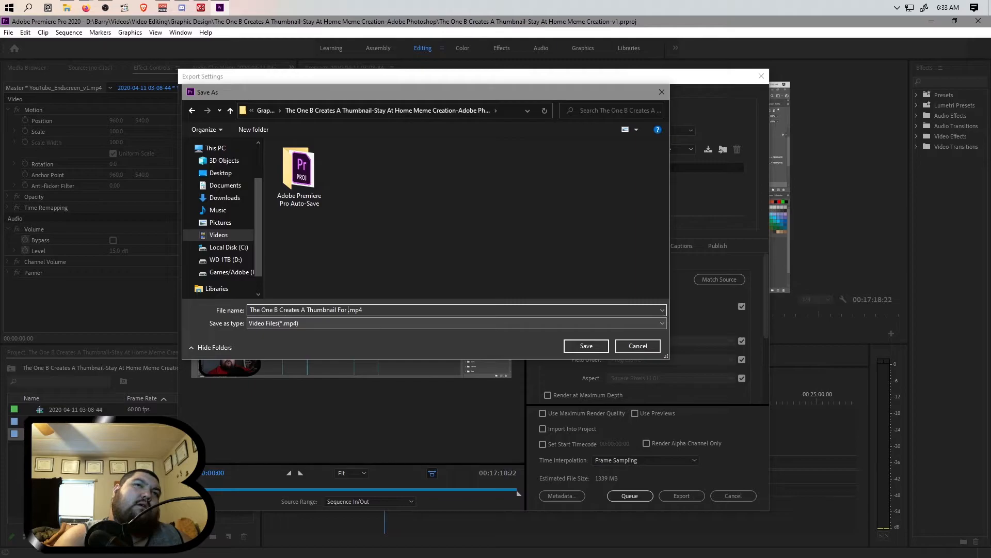
type("The Stay At Home ")
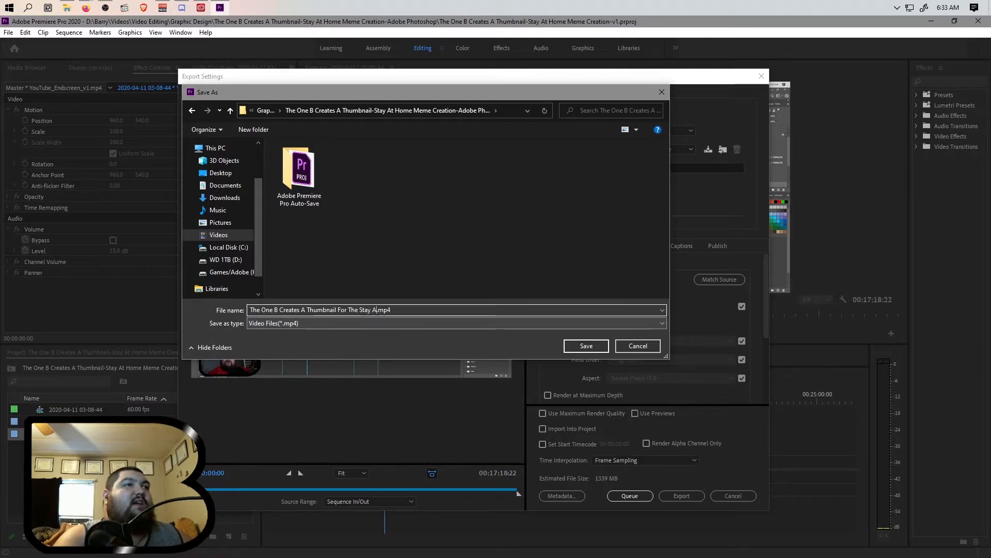
type("Meme ")
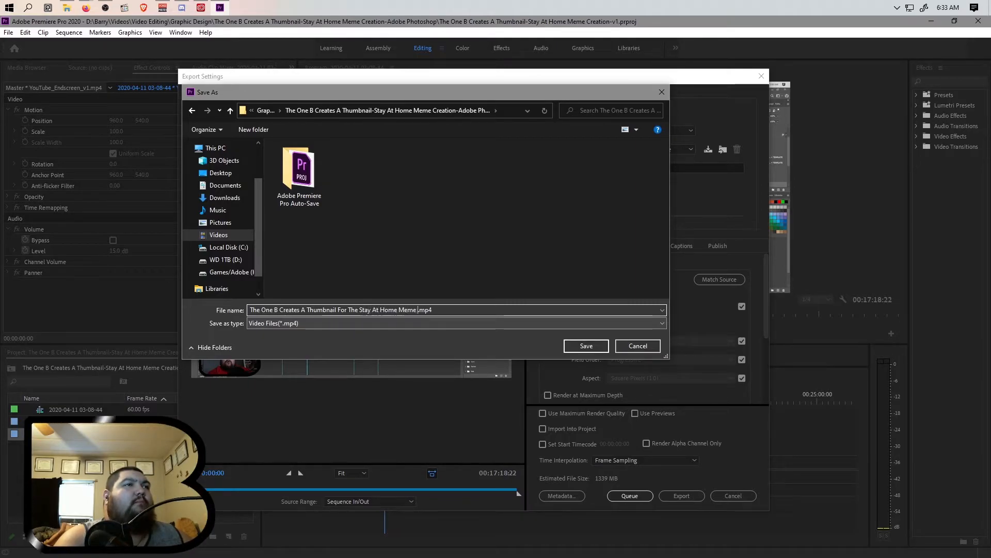
type("Creation Video-1")
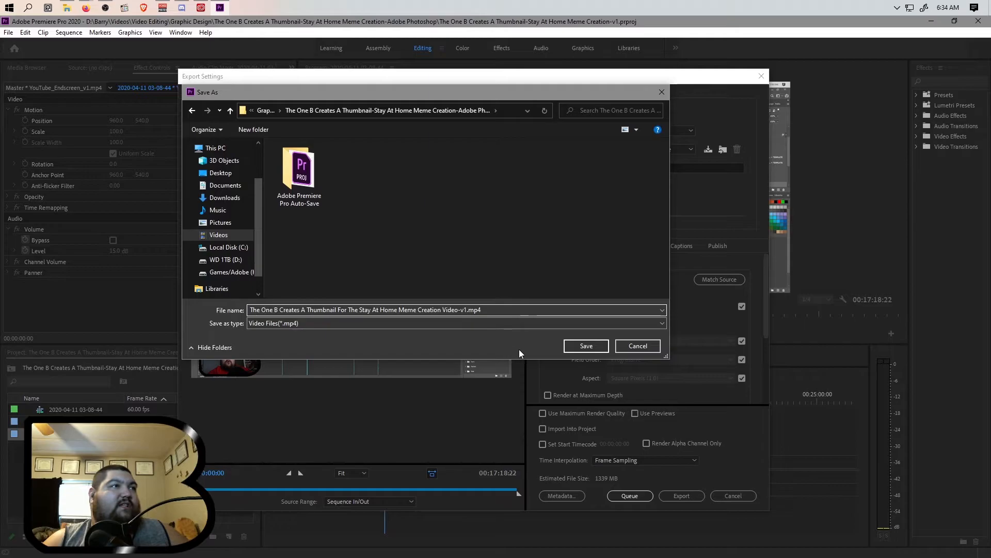
left_click(585, 347)
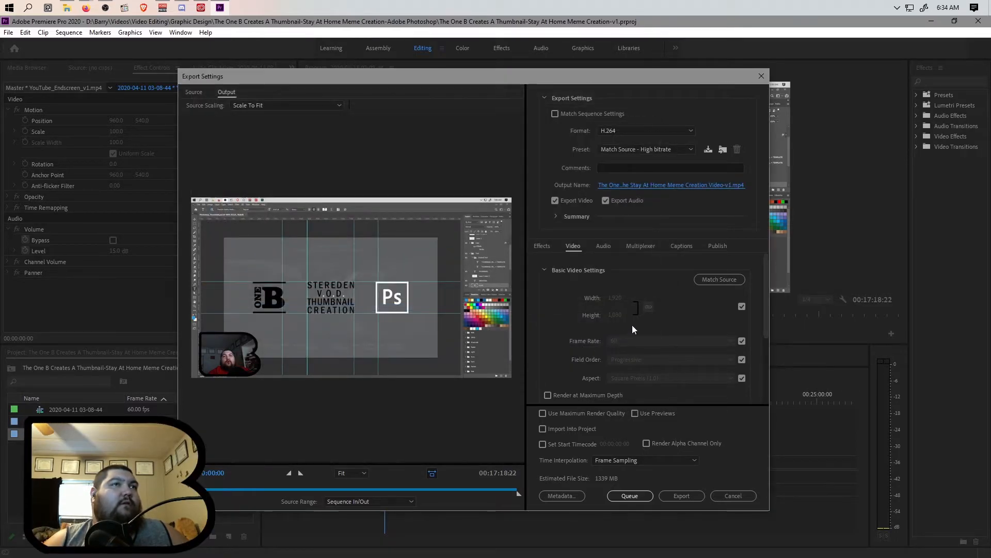
left_click(630, 498)
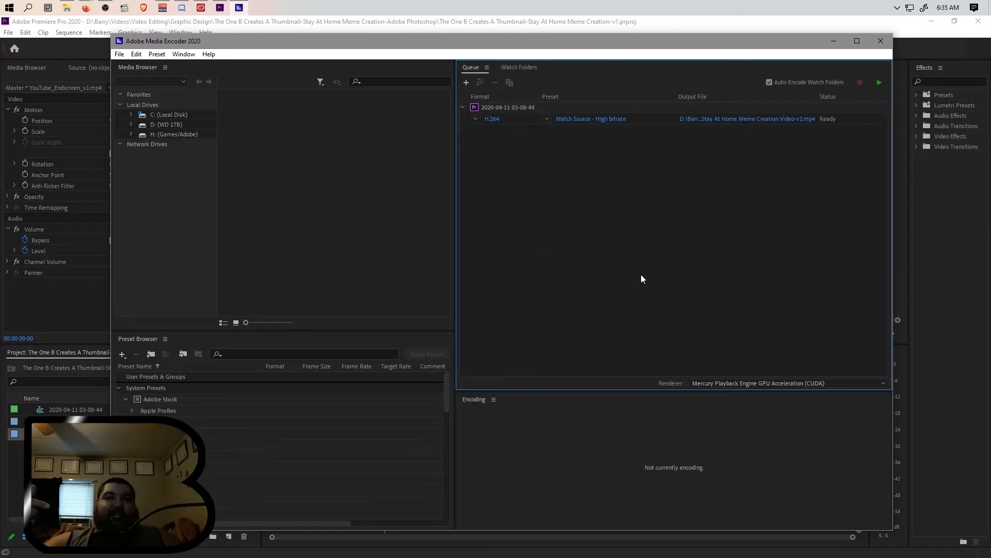
left_click(663, 122)
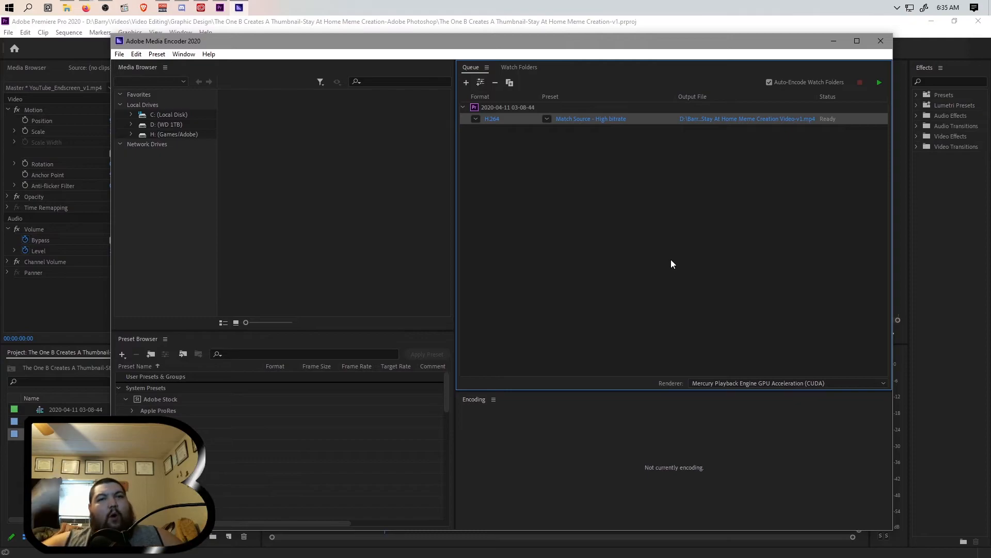
left_click(731, 230)
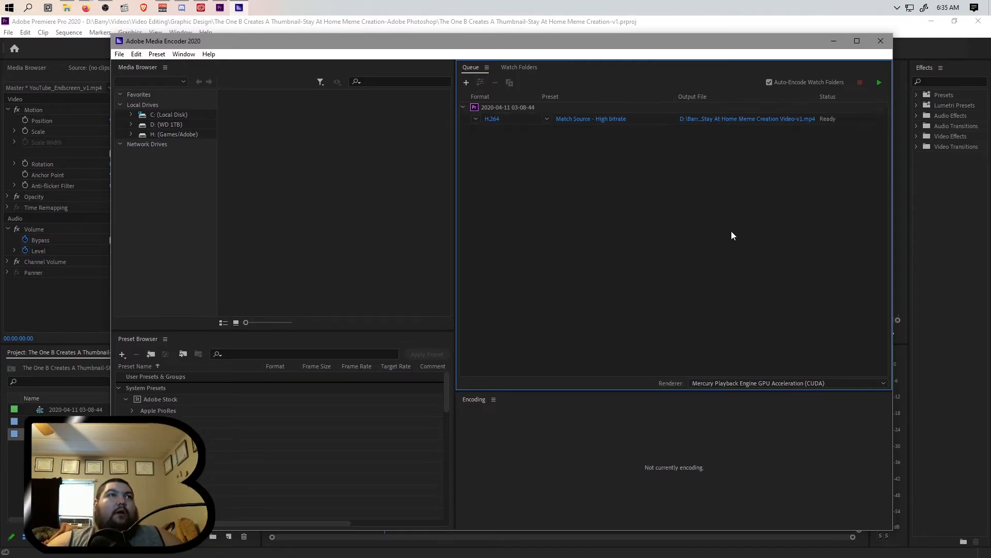
left_click(659, 119)
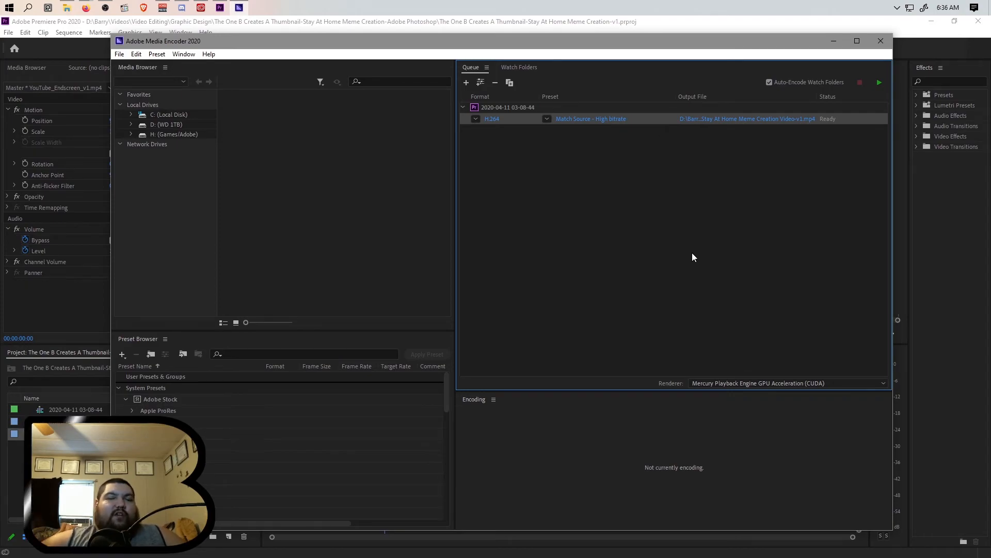
left_click(696, 253)
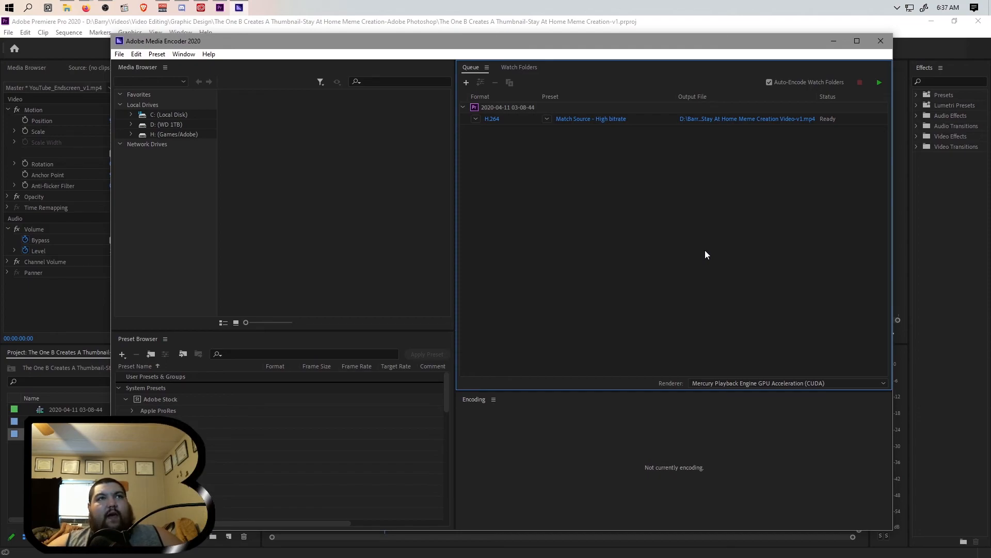
left_click(649, 121)
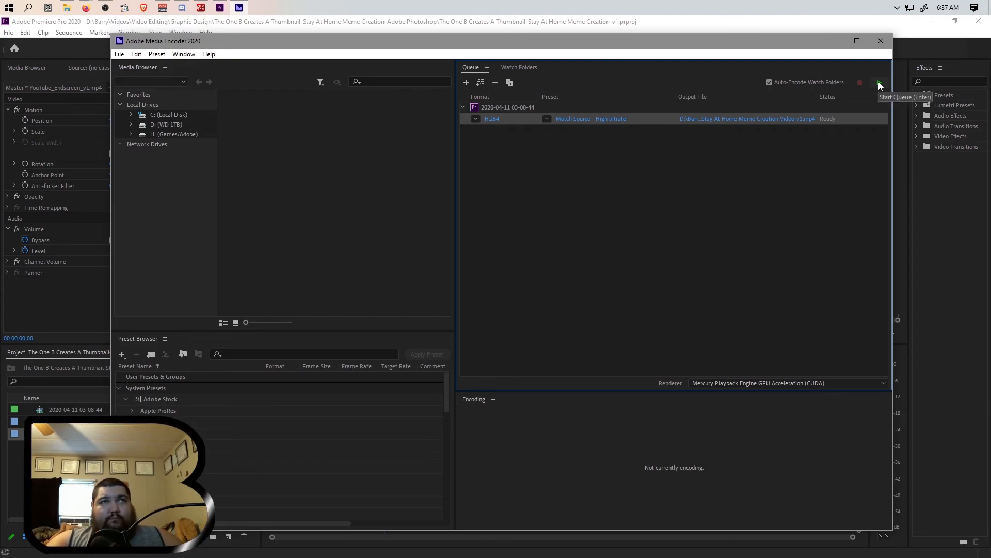
left_click(834, 41)
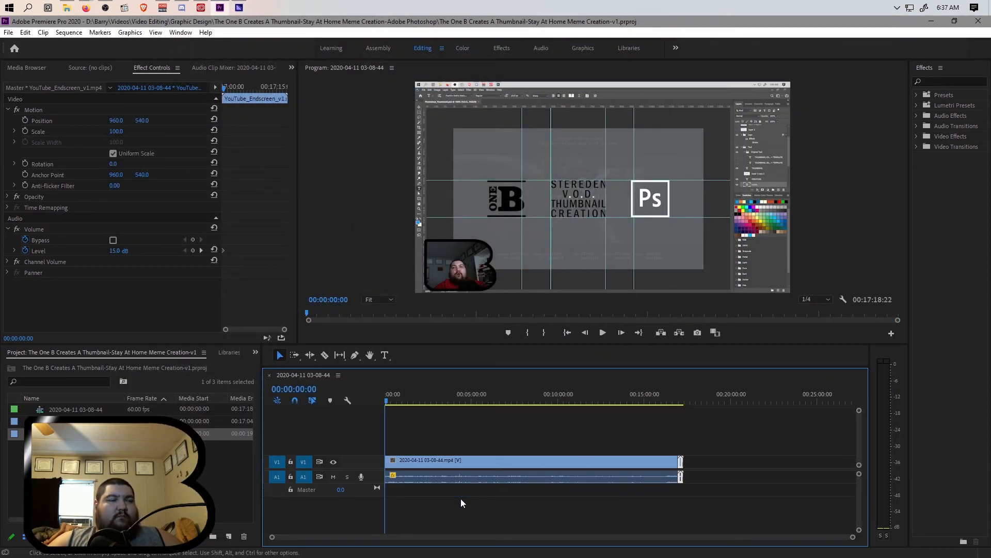
left_click(235, 9)
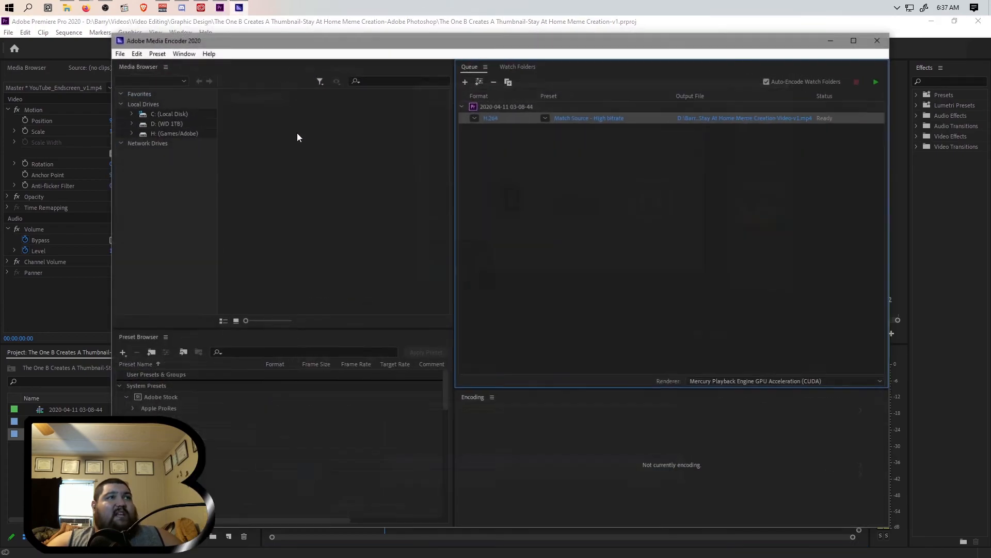
left_click(732, 305)
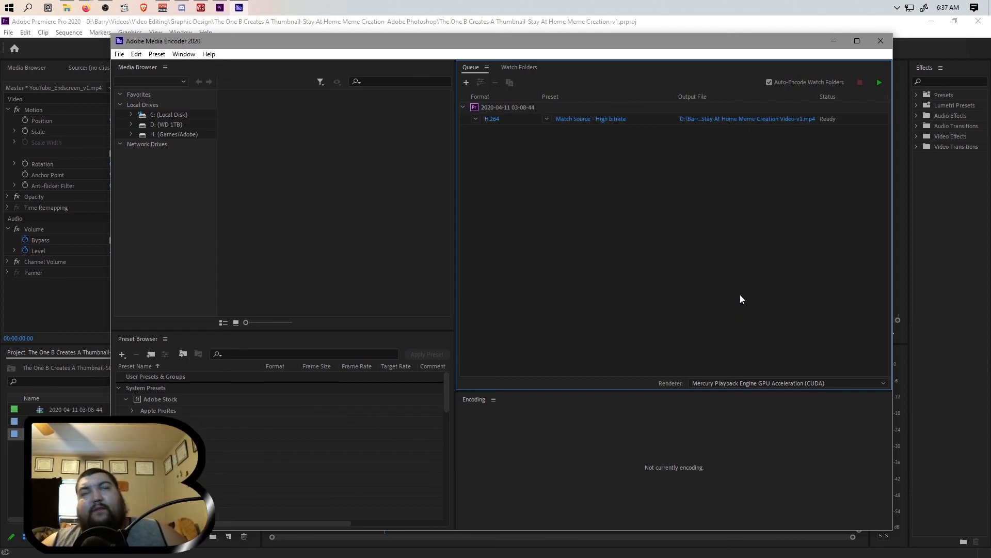